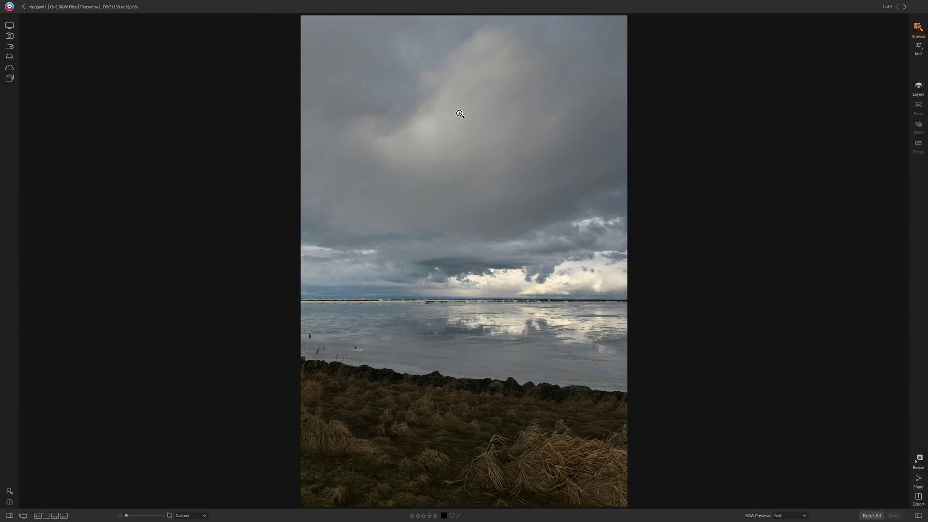
# Review the shoreline RAW photos, select all three, and start merging them into a panorama.
pyautogui.press('Right')
pyautogui.press('Right')
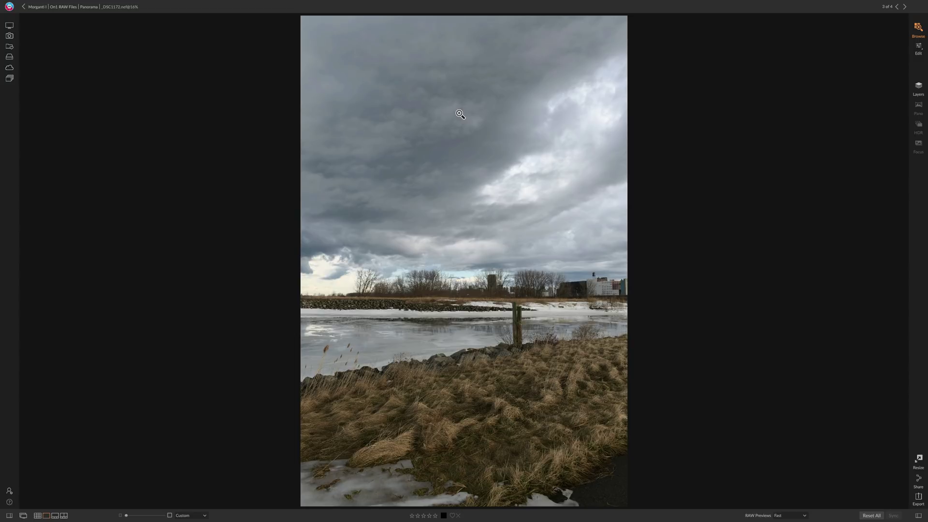
pyautogui.press('Right')
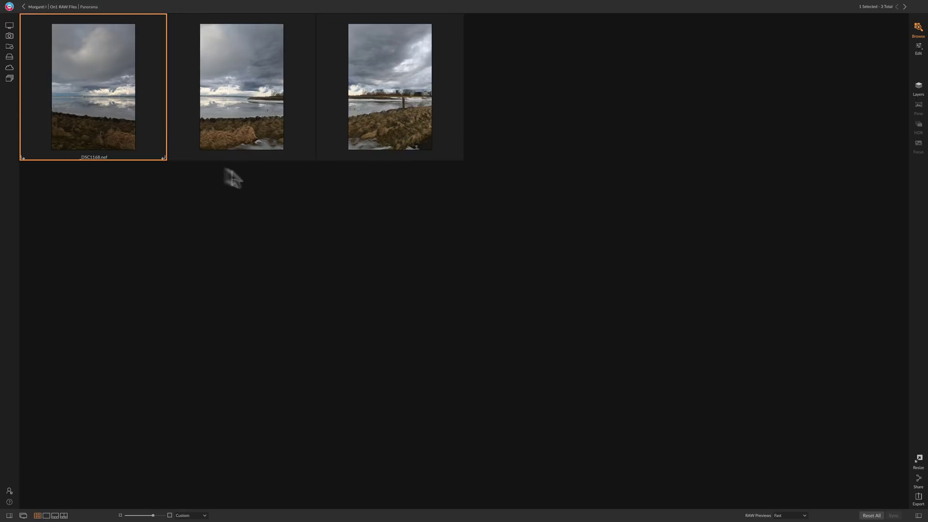
pyautogui.keyDown('shift'); pyautogui.click(396, 75); pyautogui.keyUp('shift')
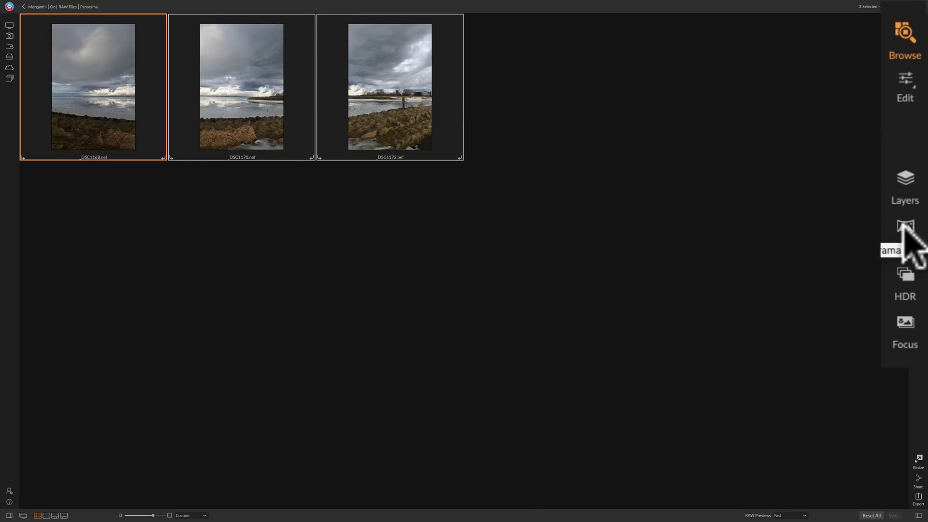
pyautogui.click(919, 109)
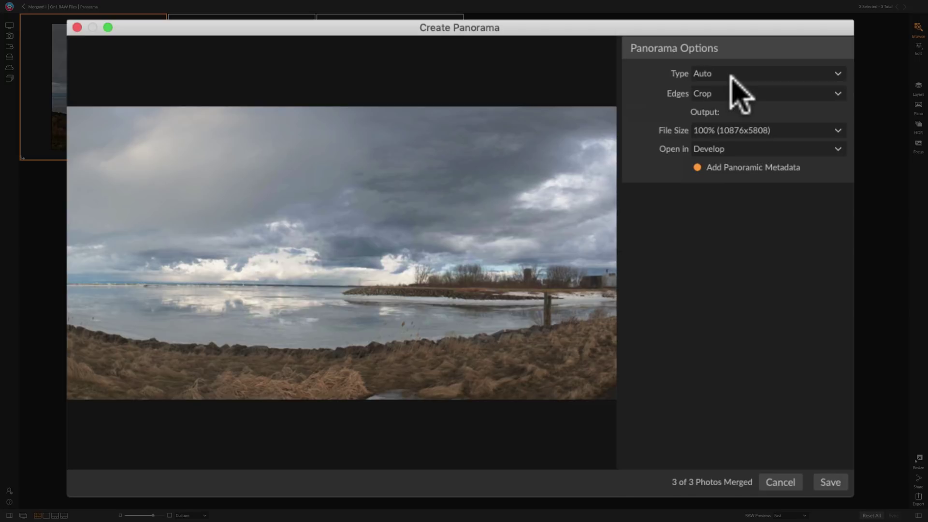
# Create the panorama with Auto type, Crop edges and 100% file size, saving it to open in Develop.
pyautogui.click(838, 74)
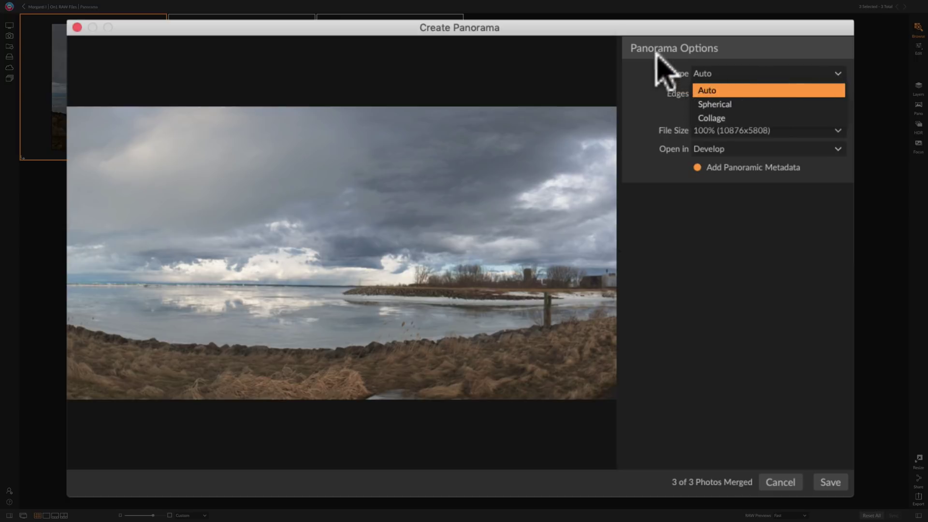
pyautogui.click(739, 44)
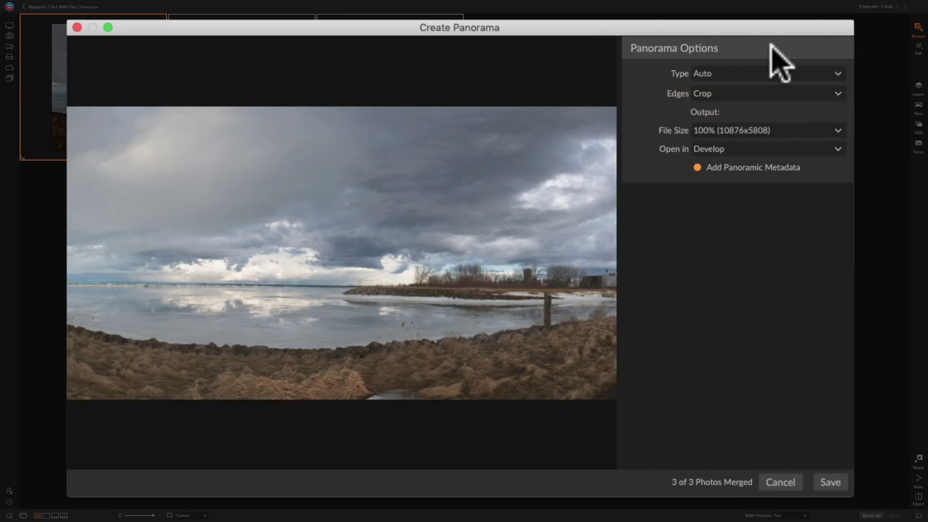
pyautogui.click(835, 94)
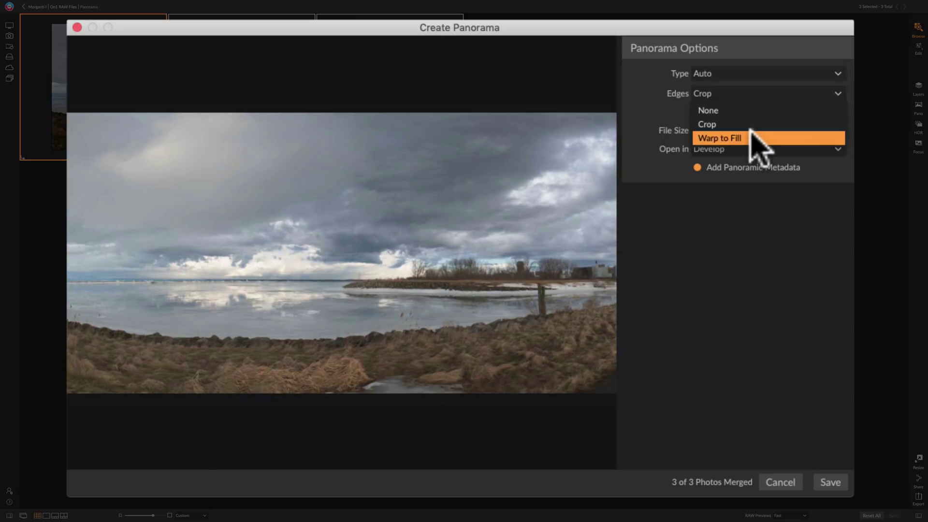
pyautogui.click(716, 125)
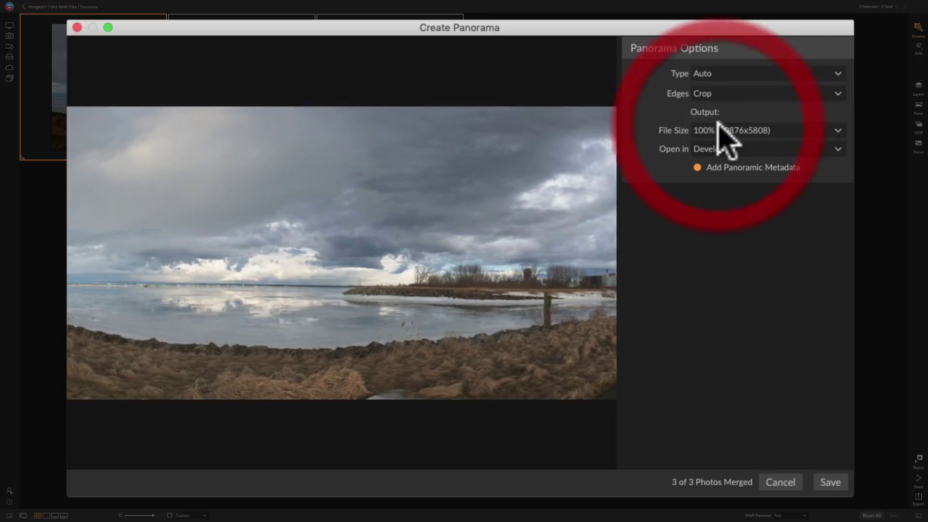
pyautogui.click(792, 130)
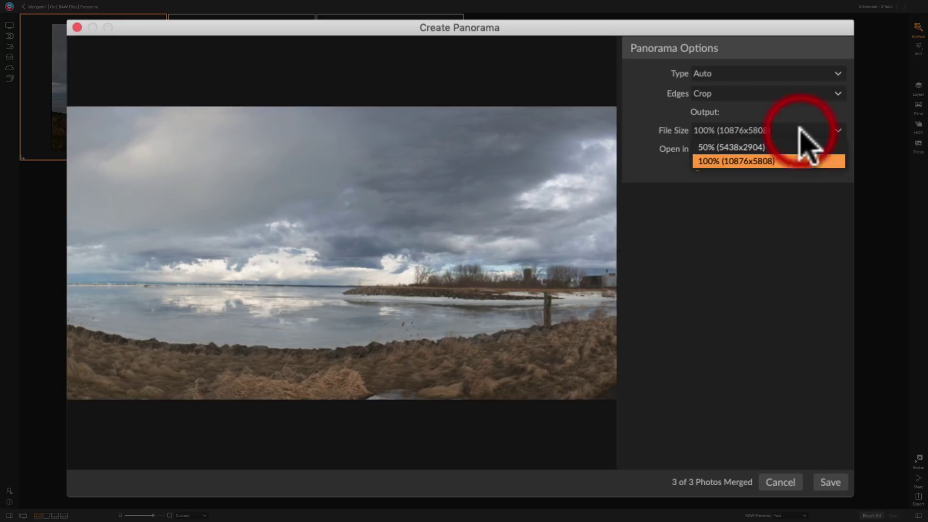
pyautogui.click(785, 161)
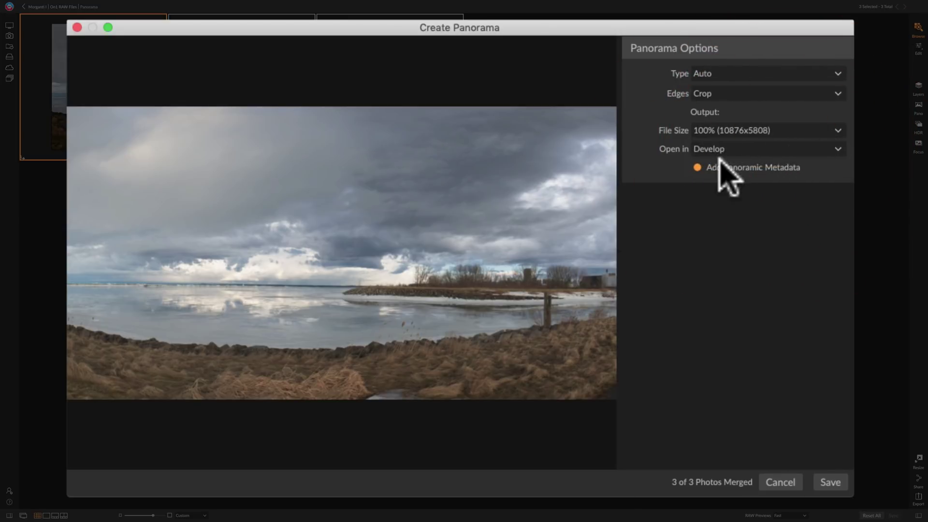
pyautogui.click(832, 145)
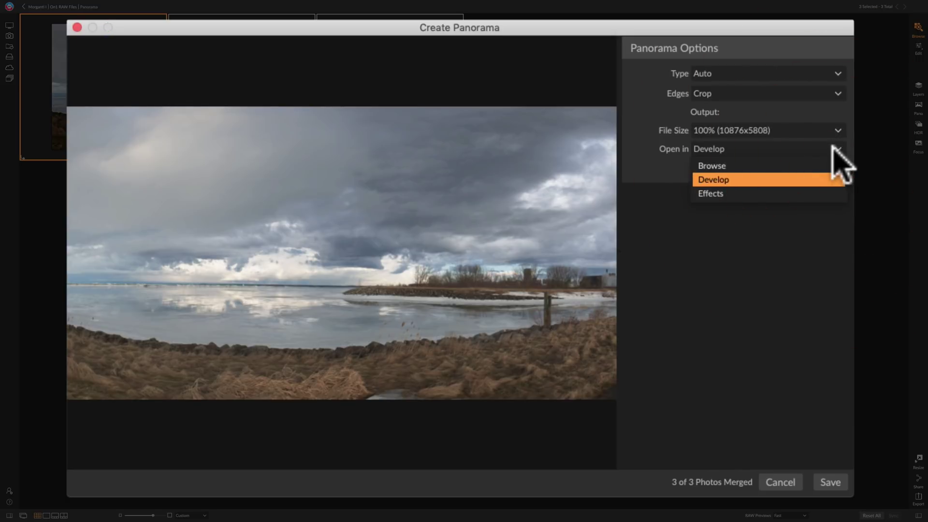
pyautogui.click(746, 181)
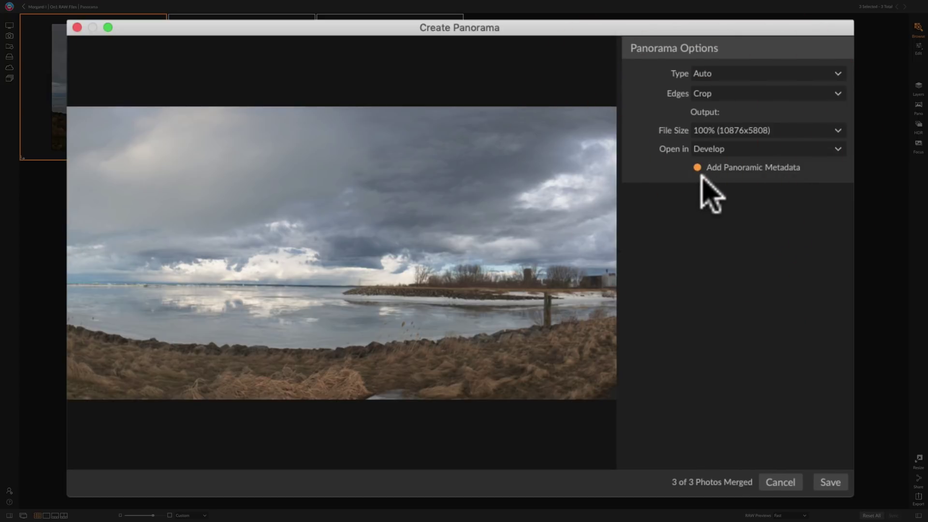
pyautogui.click(826, 483)
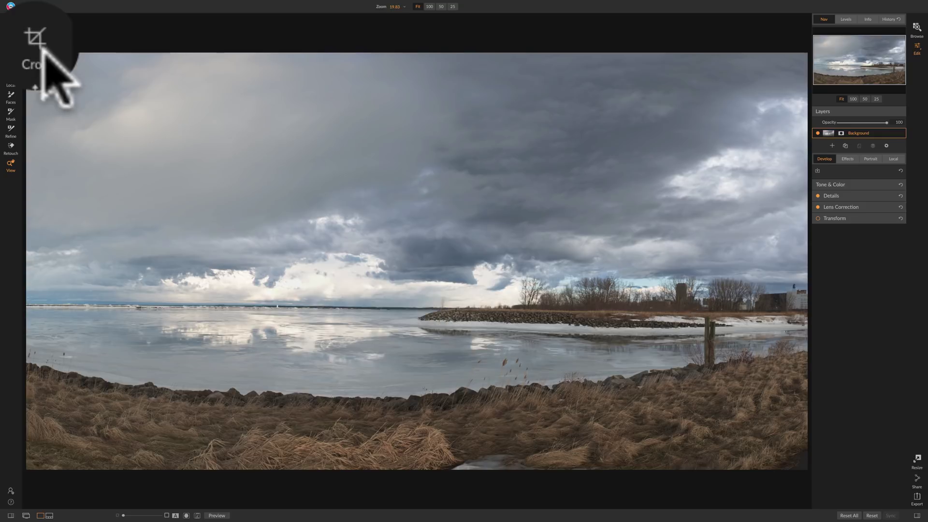
# Straighten the panorama's horizon by rotating the crop to a level of -1 and apply it.
pyautogui.click(10, 62)
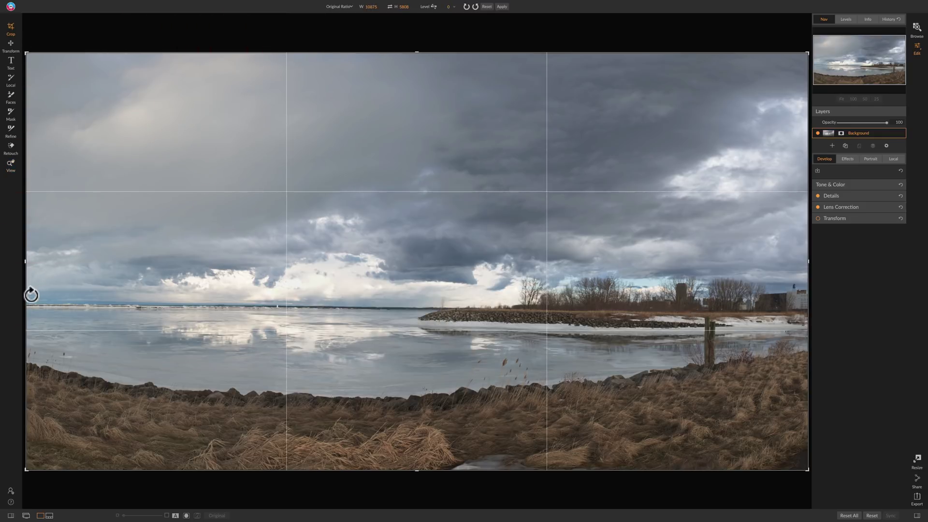
pyautogui.moveTo(30, 295); pyautogui.dragTo(31, 303)
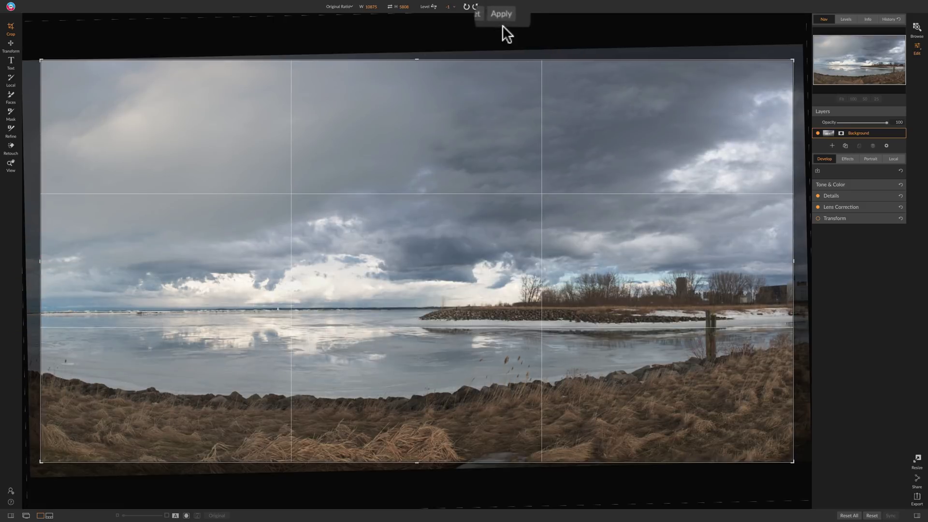
pyautogui.click(502, 6)
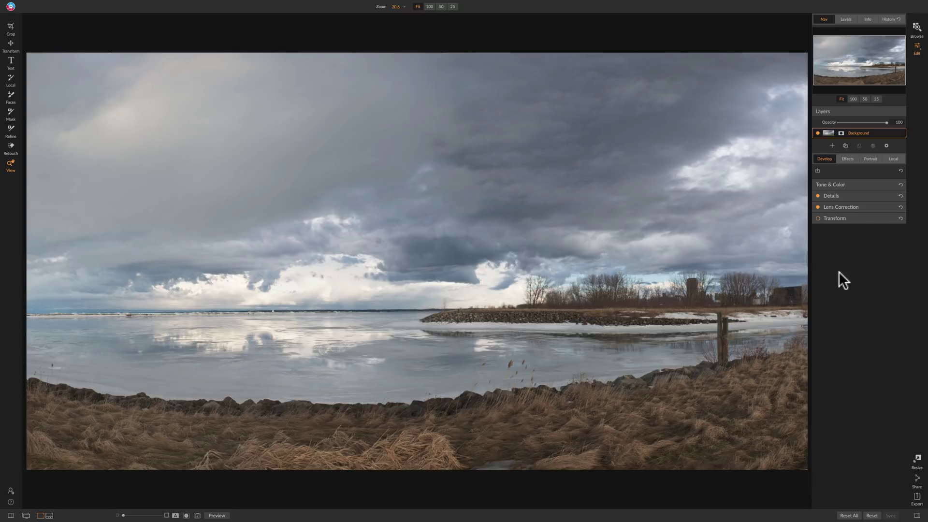
# Darken the panorama's tones with Highlights at -73, Midtones at -68 and Shadows at -2.
pyautogui.click(858, 185)
pyautogui.click(865, 184)
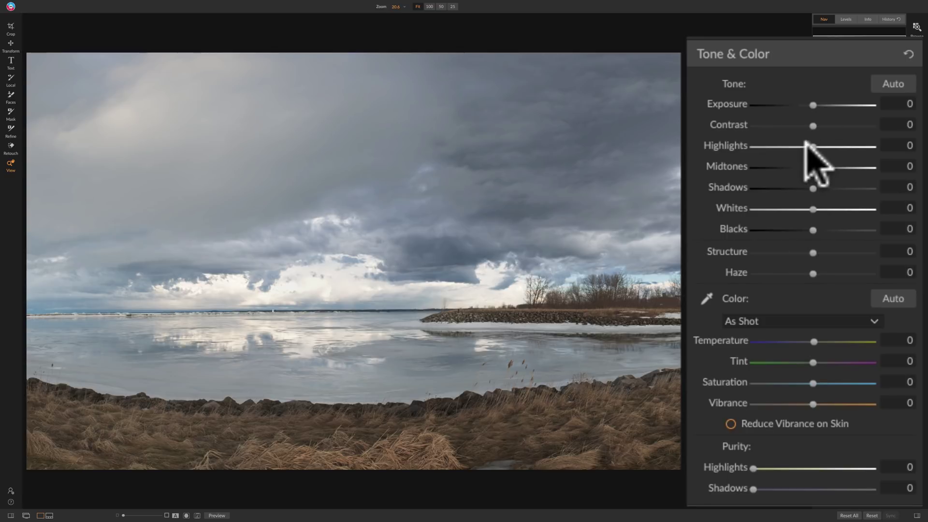
pyautogui.moveTo(807, 145); pyautogui.dragTo(769, 147)
pyautogui.moveTo(813, 168)
pyautogui.mouseDown()
pyautogui.moveTo(772, 167)
pyautogui.moveTo(811, 188)
pyautogui.mouseUp()
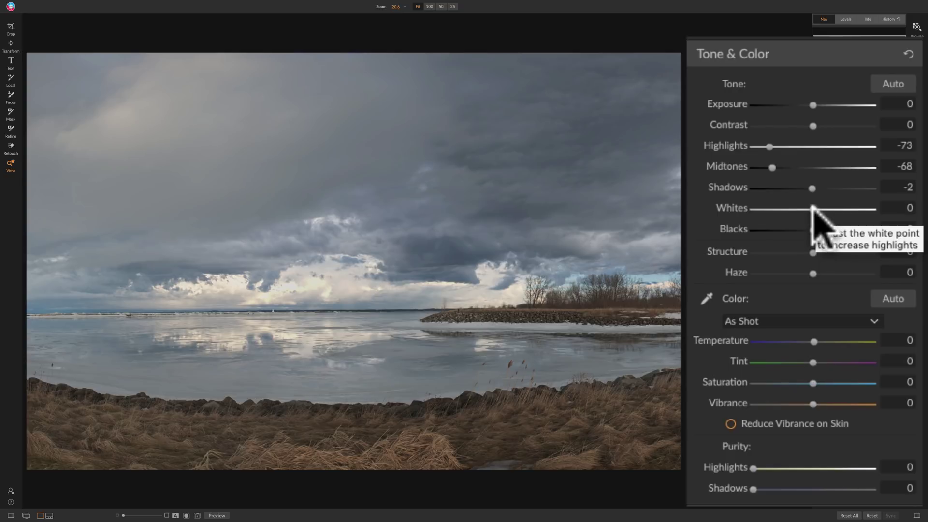
# Set the white and black points using the clipping view, with Whites at 11 and Blacks at -67.
pyautogui.press('j')
pyautogui.moveTo(812, 208); pyautogui.dragTo(853, 211)
pyautogui.moveTo(842, 209); pyautogui.dragTo(817, 209)
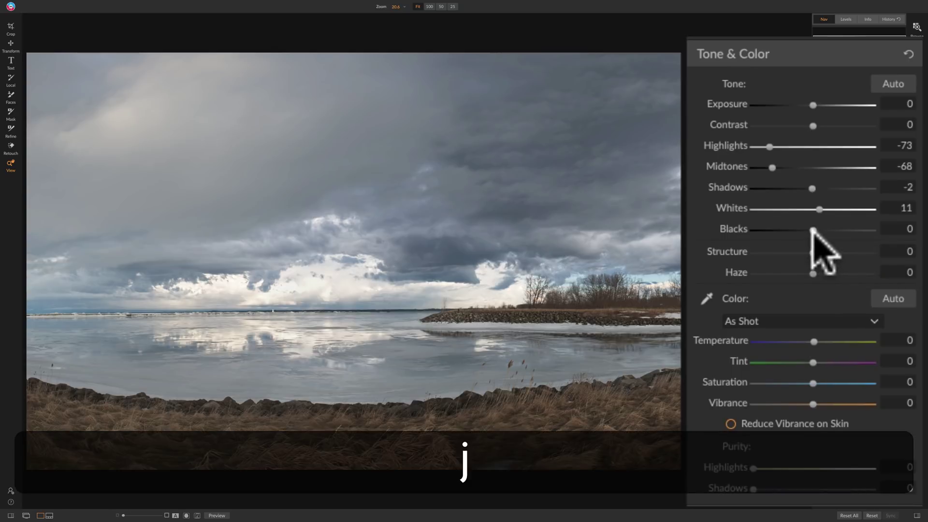
pyautogui.moveTo(812, 231); pyautogui.dragTo(767, 229)
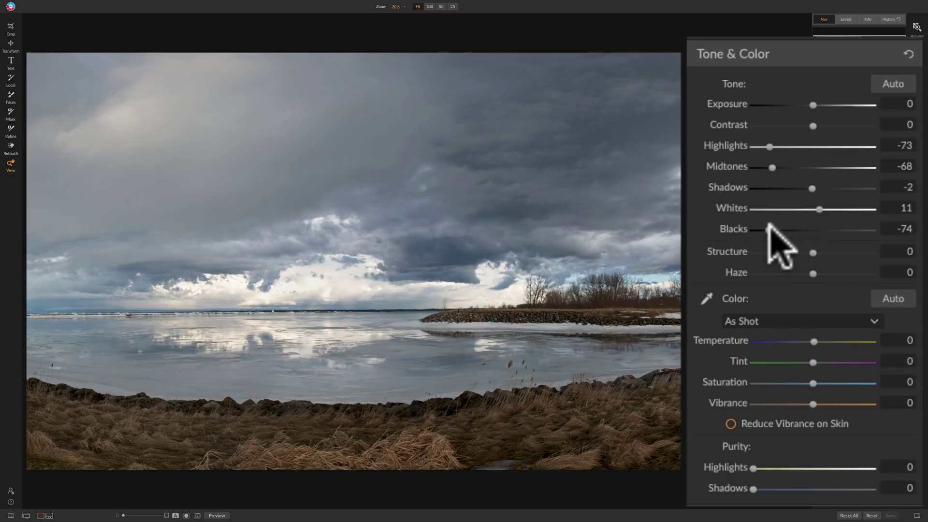
pyautogui.moveTo(769, 230); pyautogui.dragTo(771, 230)
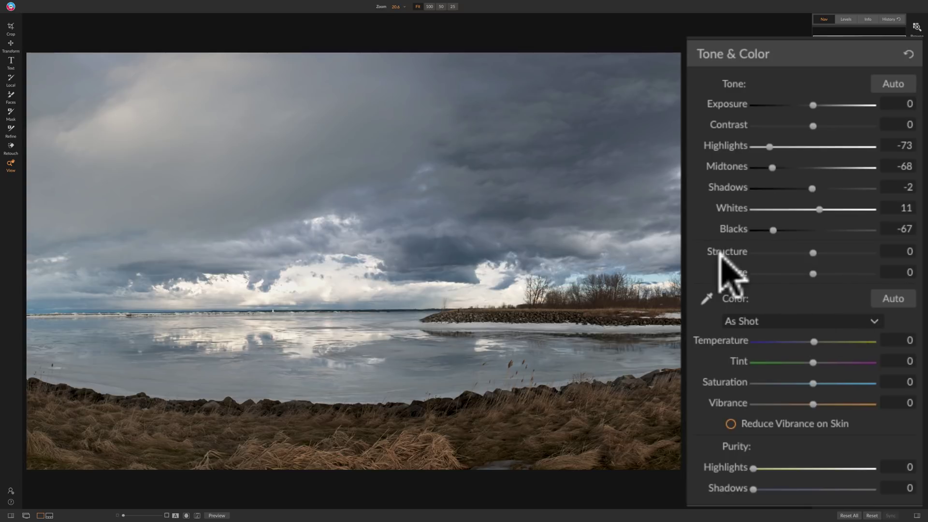
pyautogui.moveTo(719, 257)
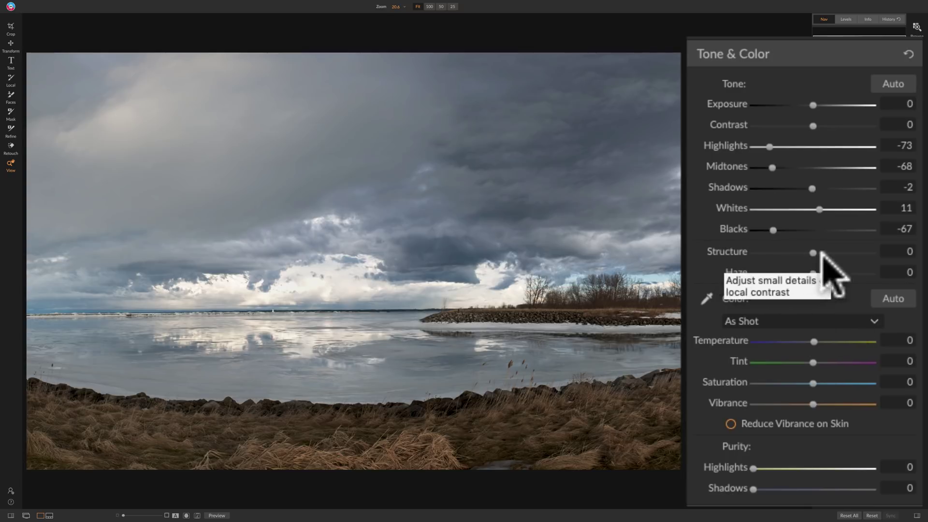
pyautogui.moveTo(814, 275)
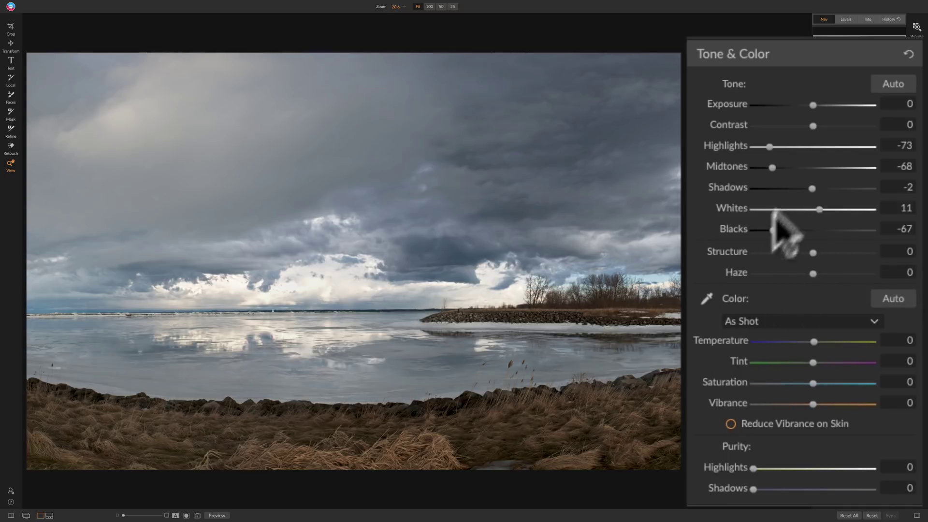
pyautogui.click(855, 185)
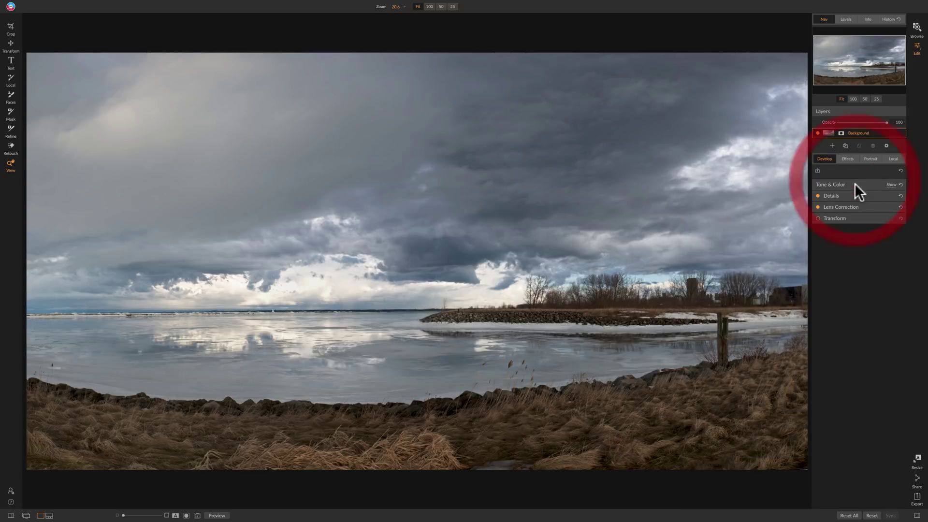
# Disable the Details adjustment and check the Lens Correction profile settings.
pyautogui.click(846, 196)
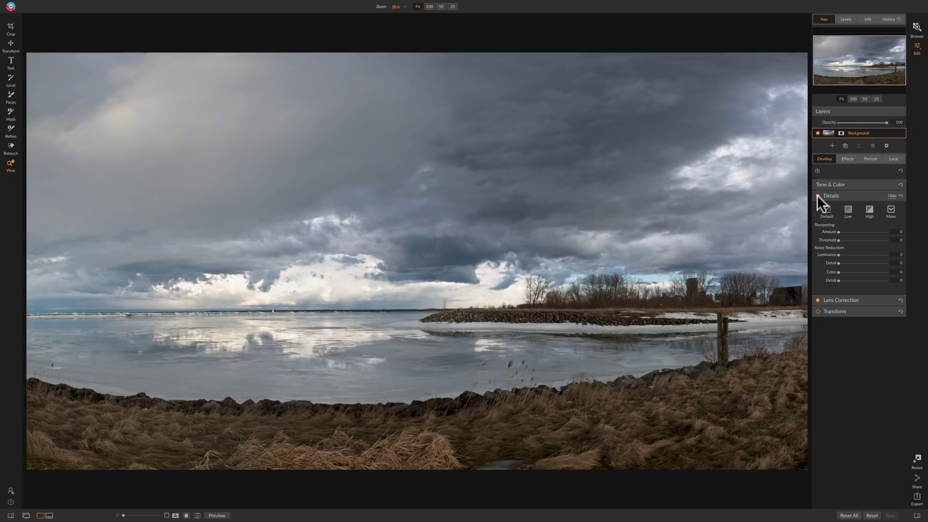
pyautogui.click(855, 196)
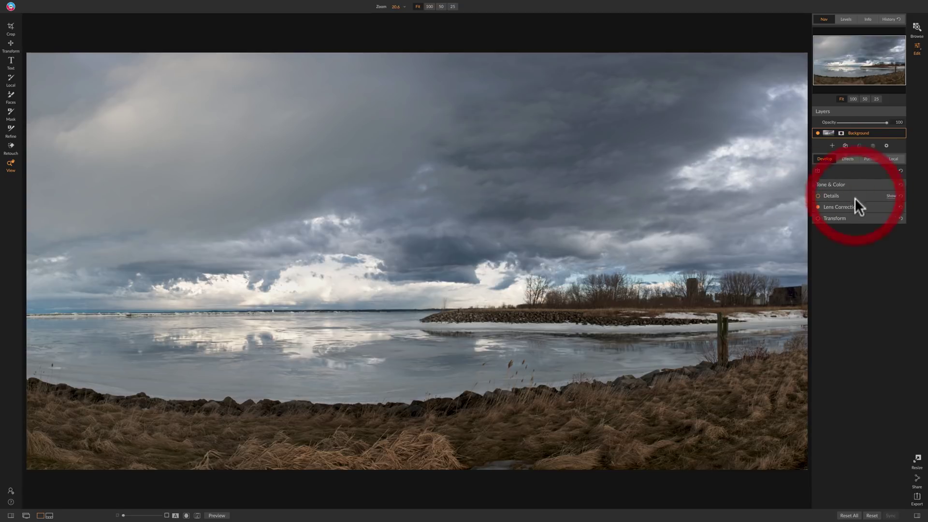
pyautogui.click(855, 206)
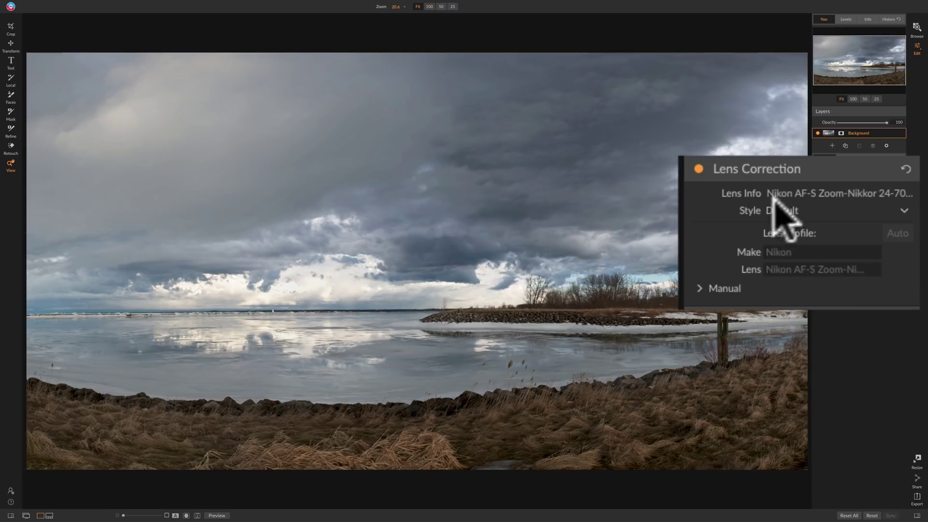
pyautogui.click(865, 206)
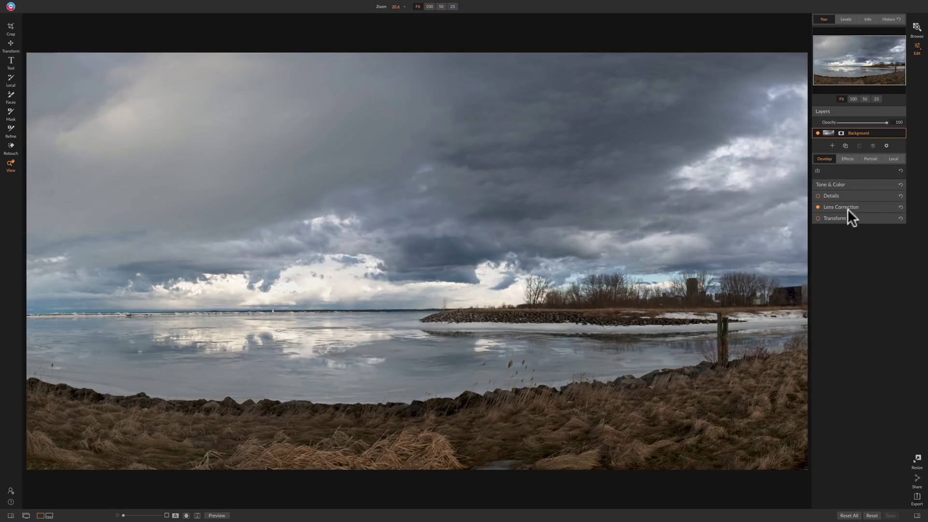
# Add a Photo Filter effect to the panorama's Background layer.
pyautogui.click(847, 159)
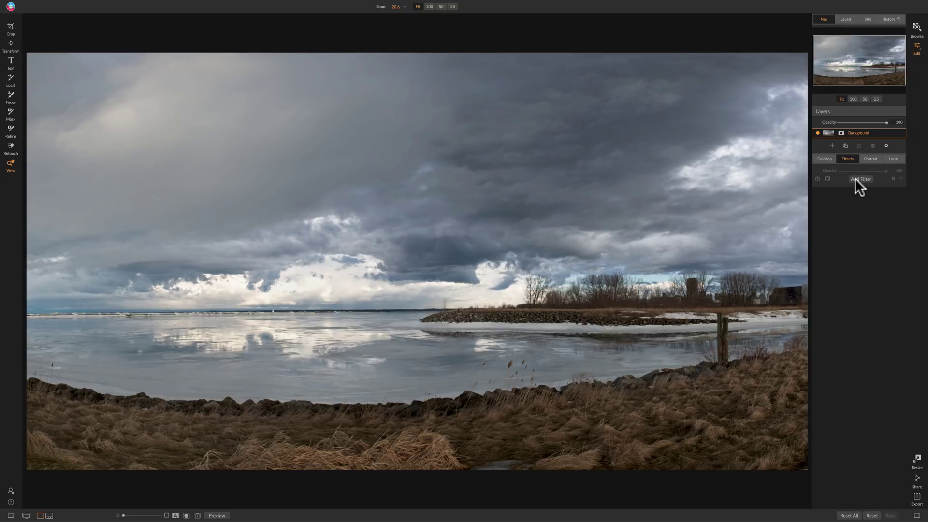
pyautogui.click(854, 178)
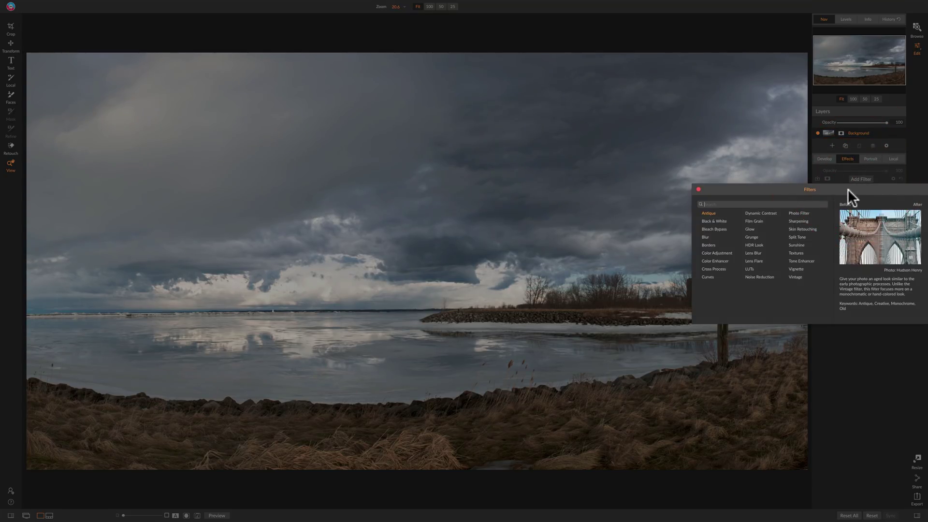
pyautogui.click(797, 213)
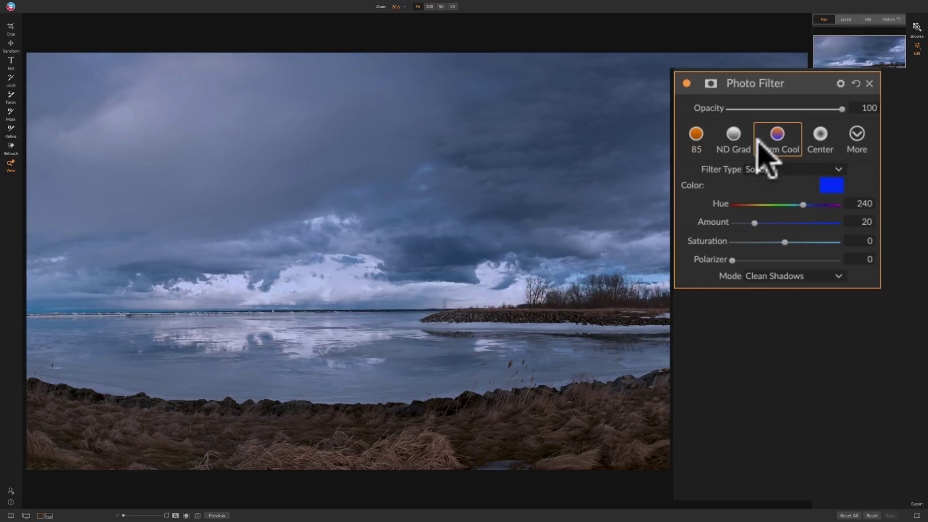
# Apply the Orange style to the Photo Filter and set its Amount to 73 and Saturation to 68.
pyautogui.click(697, 137)
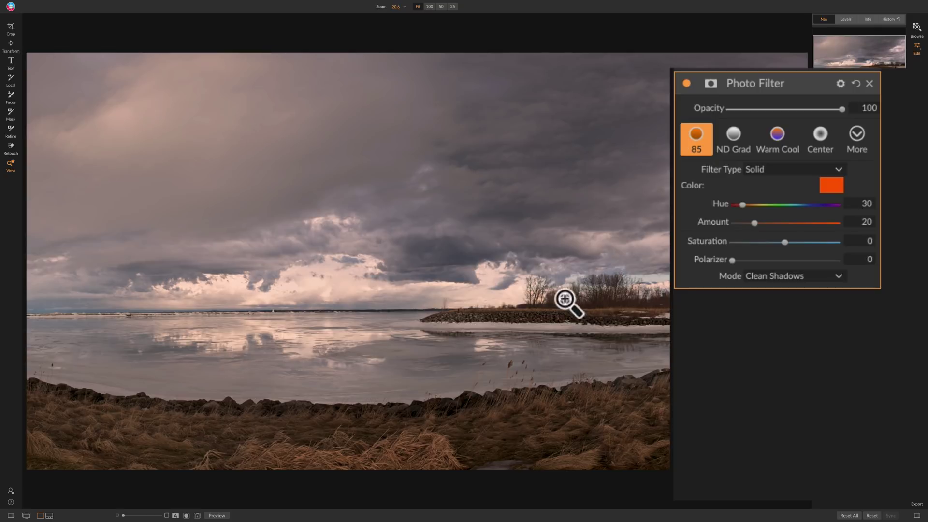
pyautogui.click(853, 129)
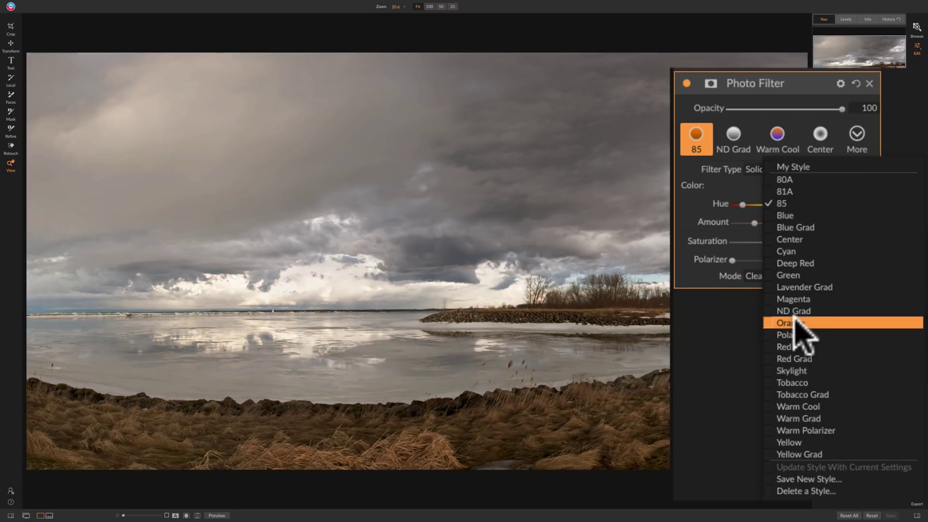
pyautogui.click(797, 323)
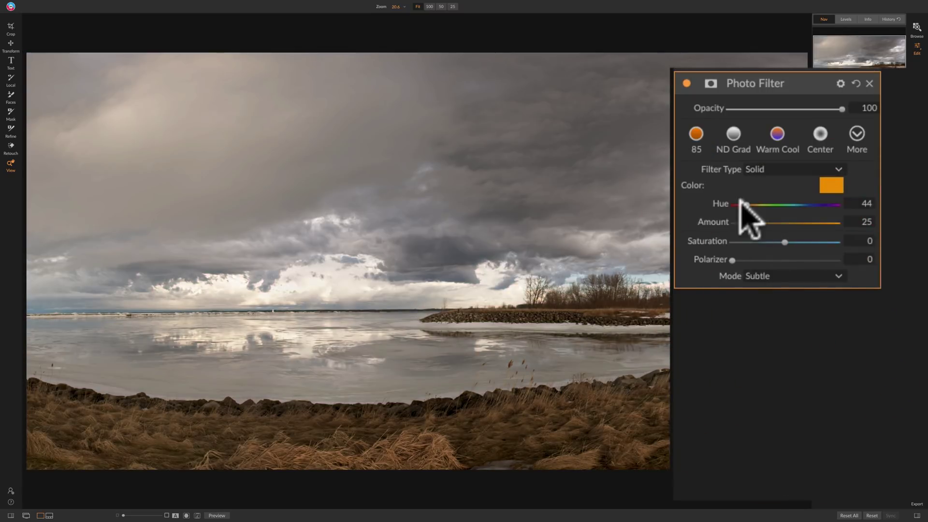
pyautogui.moveTo(764, 223)
pyautogui.mouseDown()
pyautogui.moveTo(822, 223)
pyautogui.moveTo(787, 241)
pyautogui.moveTo(820, 242)
pyautogui.mouseUp()
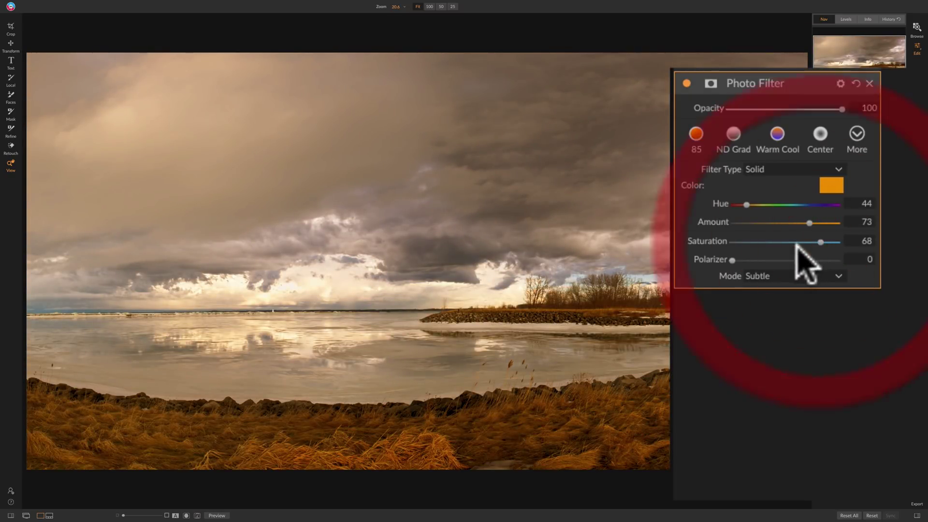
# Set the Photo Filter's Polarizer to 41, give the filter a luminosity mask, and compare the photo with and without the filter.
pyautogui.moveTo(733, 260); pyautogui.dragTo(775, 260)
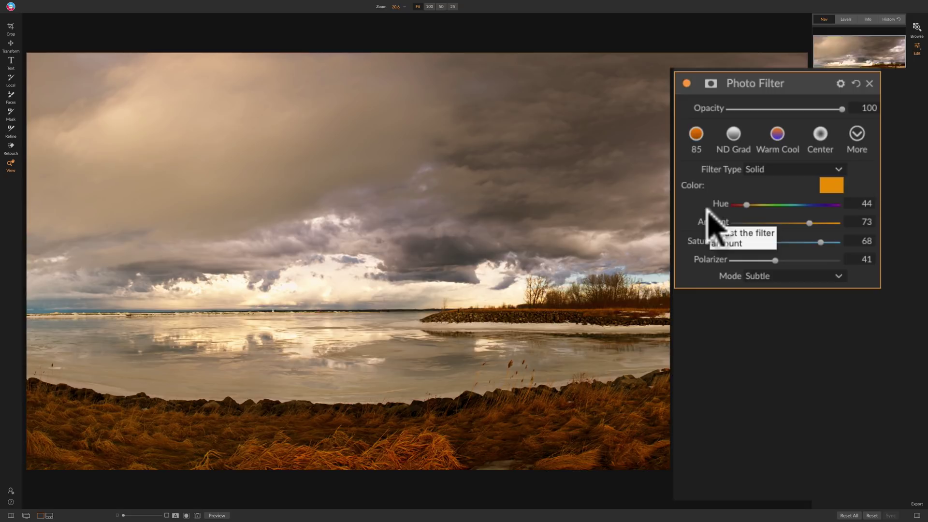
pyautogui.click(711, 84)
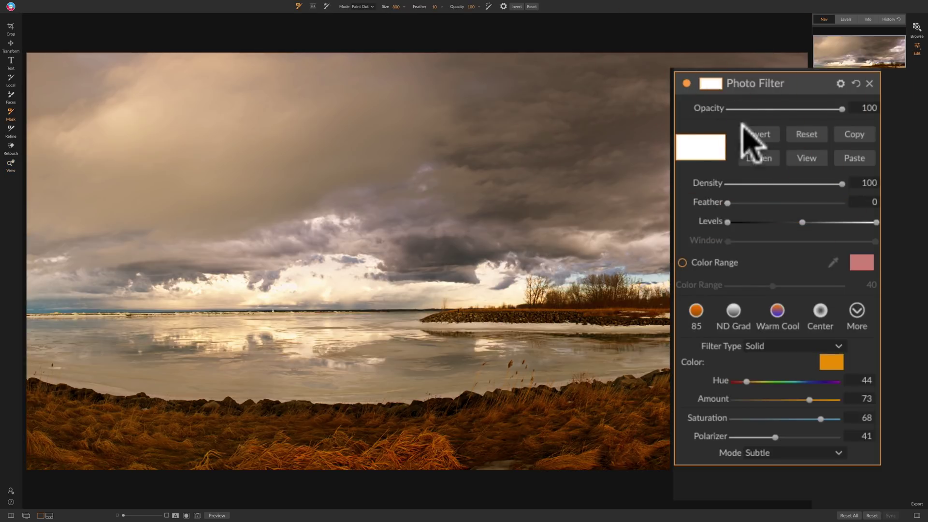
pyautogui.click(759, 158)
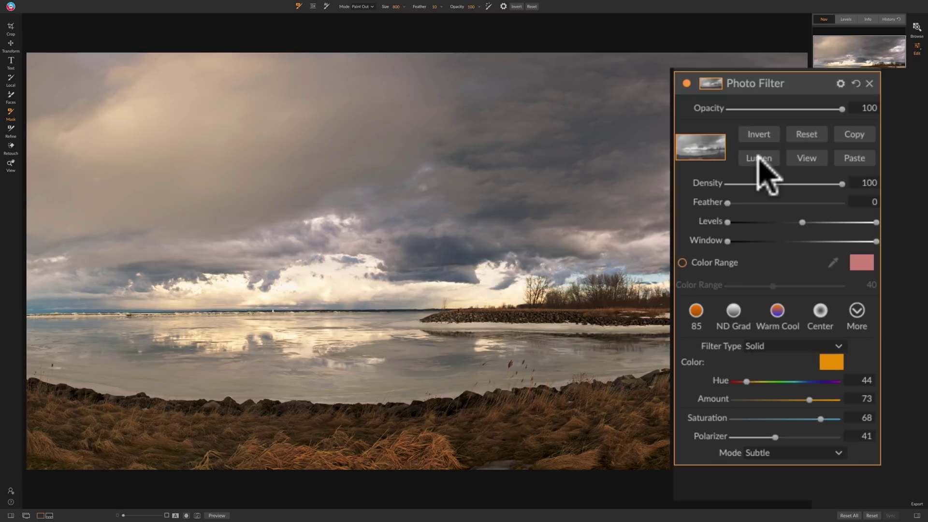
pyautogui.click(686, 83)
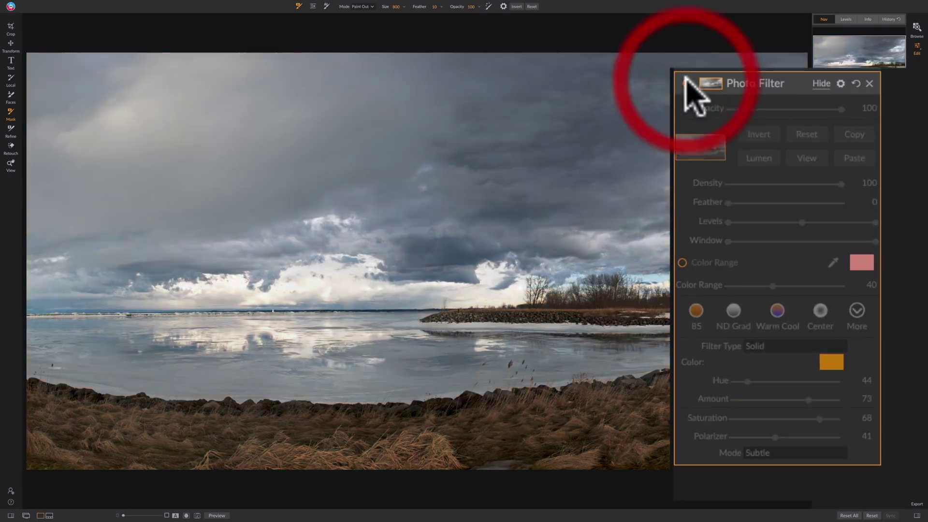
pyautogui.click(686, 84)
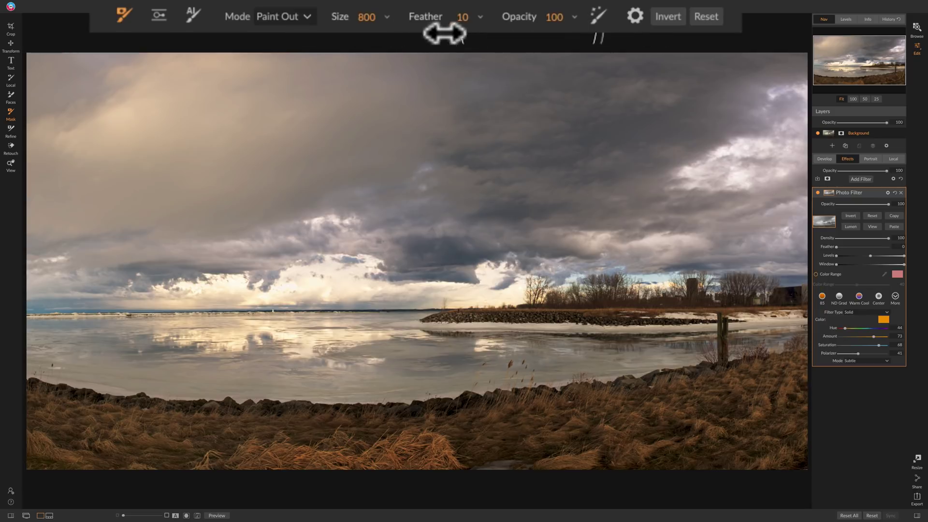
# Paint the Photo Filter out of the foreground grass with a masking brush of size 800 and Feather 50.
pyautogui.moveTo(444, 34); pyautogui.dragTo(500, 36)
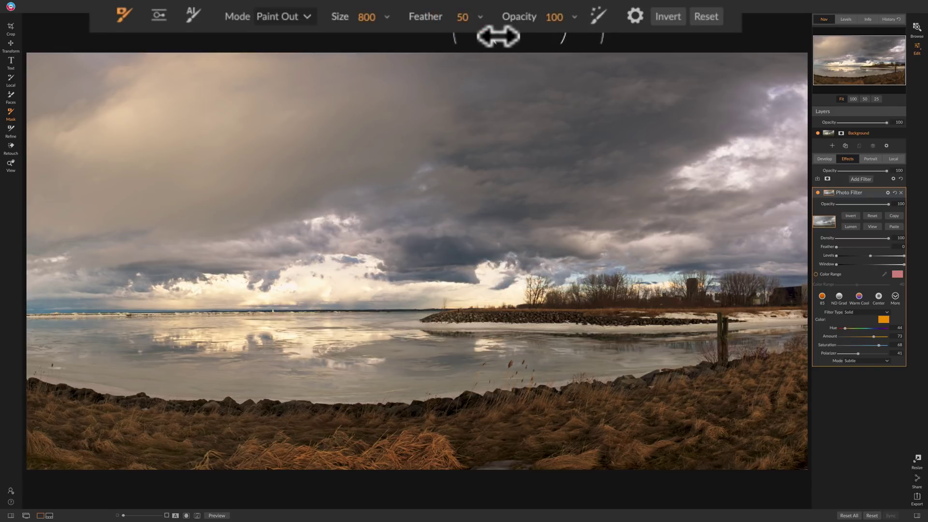
pyautogui.moveTo(805, 377)
pyautogui.mouseDown()
pyautogui.moveTo(648, 408)
pyautogui.moveTo(445, 429)
pyautogui.moveTo(25, 404)
pyautogui.moveTo(108, 435)
pyautogui.moveTo(56, 450)
pyautogui.moveTo(412, 444)
pyautogui.moveTo(328, 457)
pyautogui.mouseUp()
pyautogui.moveTo(251, 457); pyautogui.dragTo(416, 456)
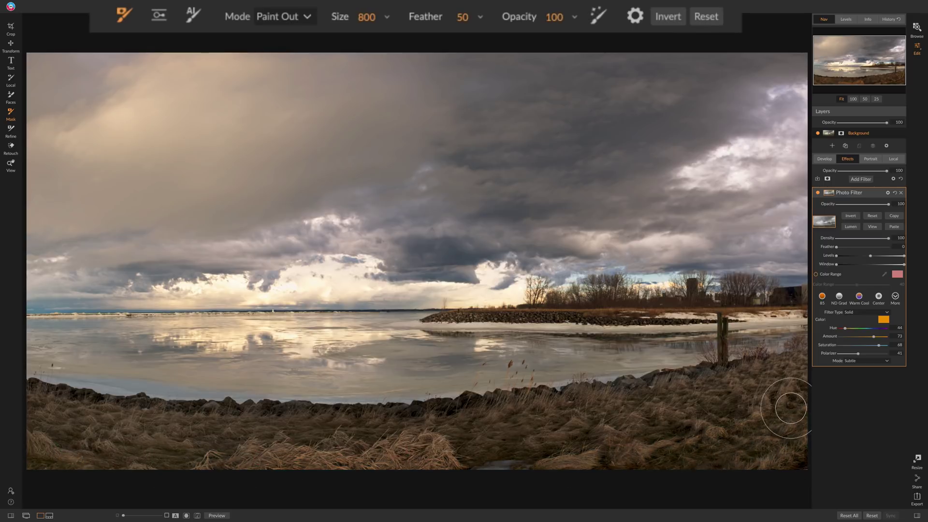
pyautogui.click(497, 459)
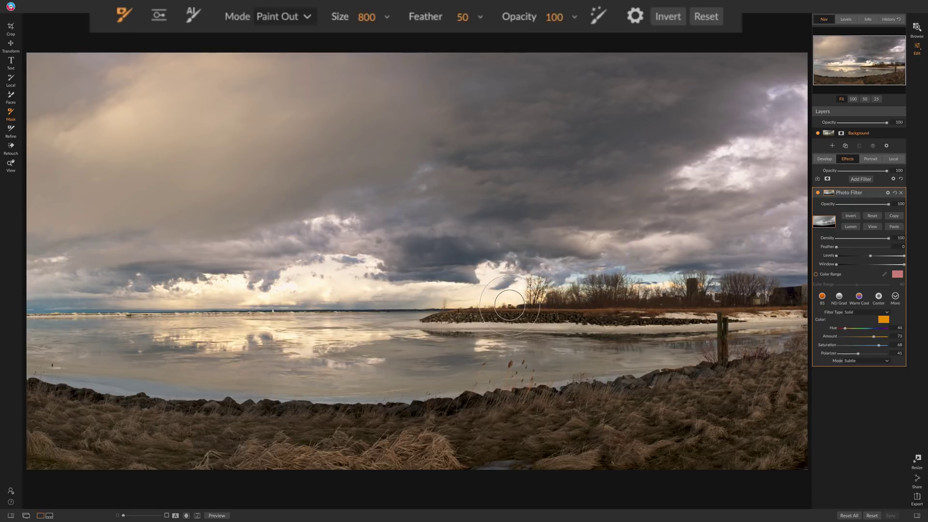
# Paint the Photo Filter out along the rocky spit and far shore, reducing the brush to size 80, and compare with the filter off.
pyautogui.press('[')
pyautogui.press('[')
pyautogui.press('[')
pyautogui.press('[')
pyautogui.press('[')
pyautogui.press(']')
pyautogui.press('[')
pyautogui.moveTo(443, 317); pyautogui.dragTo(598, 315)
pyautogui.click(595, 315)
pyautogui.press('[')
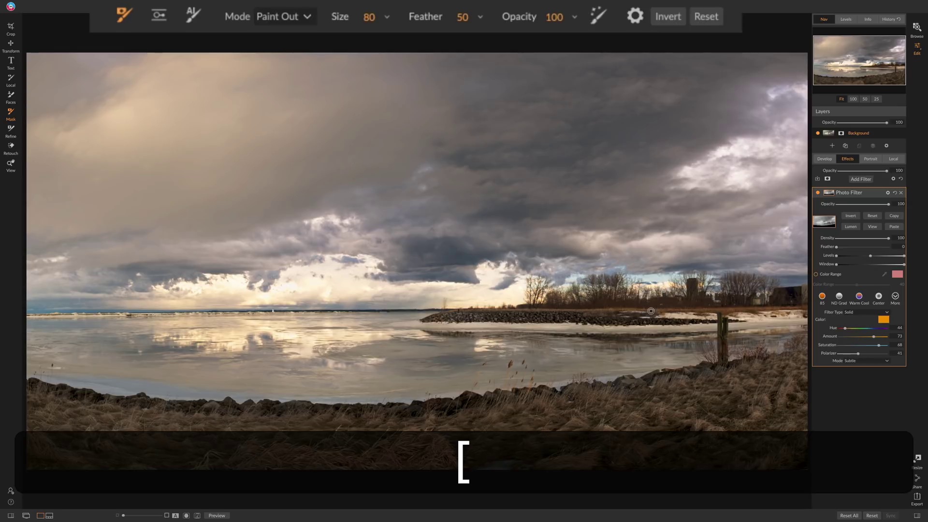
pyautogui.moveTo(651, 311); pyautogui.dragTo(704, 311)
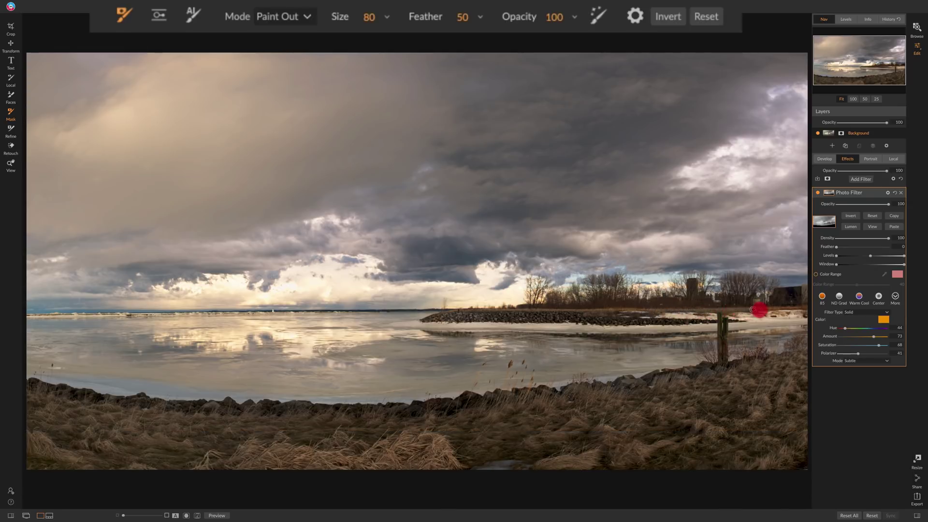
pyautogui.click(793, 309)
pyautogui.moveTo(434, 318); pyautogui.dragTo(500, 316)
pyautogui.click(816, 191)
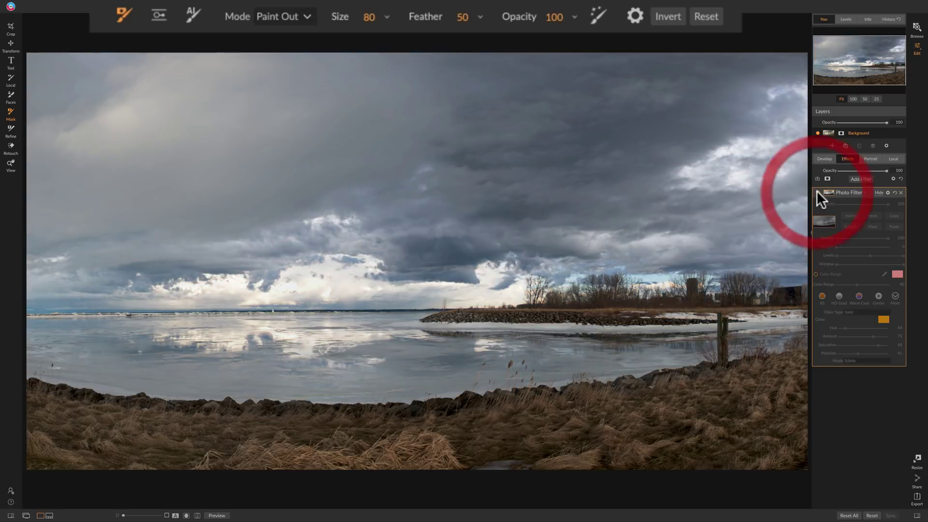
pyautogui.click(817, 192)
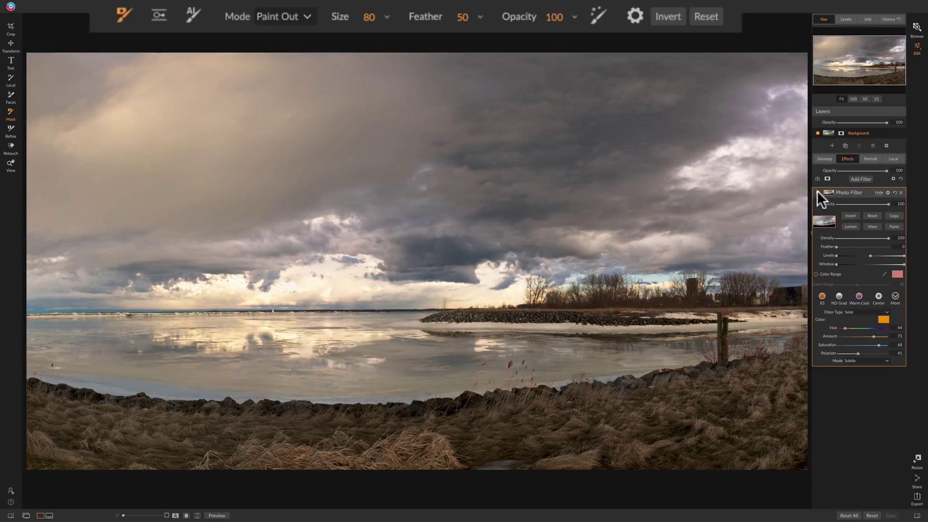
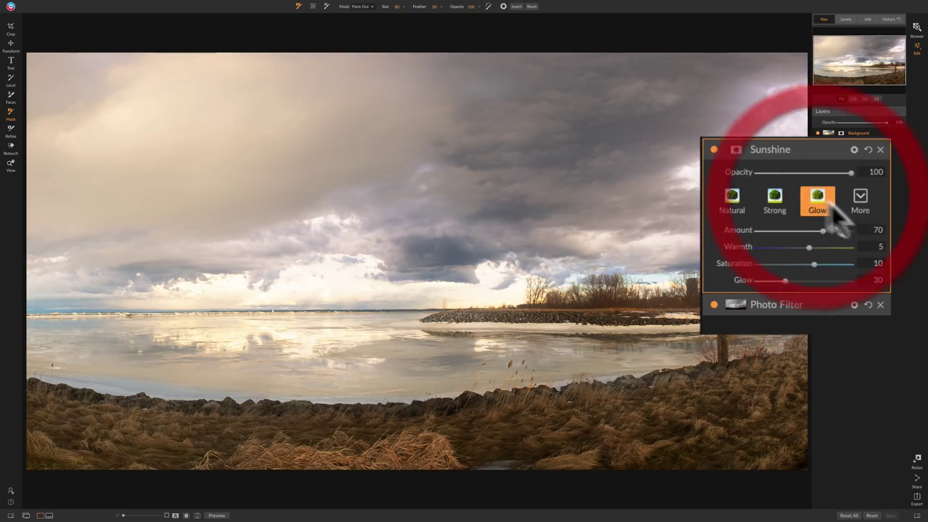
# Try the Radiance style on the Sunshine effect, and apply the Sunshine style instead.
pyautogui.click(861, 199)
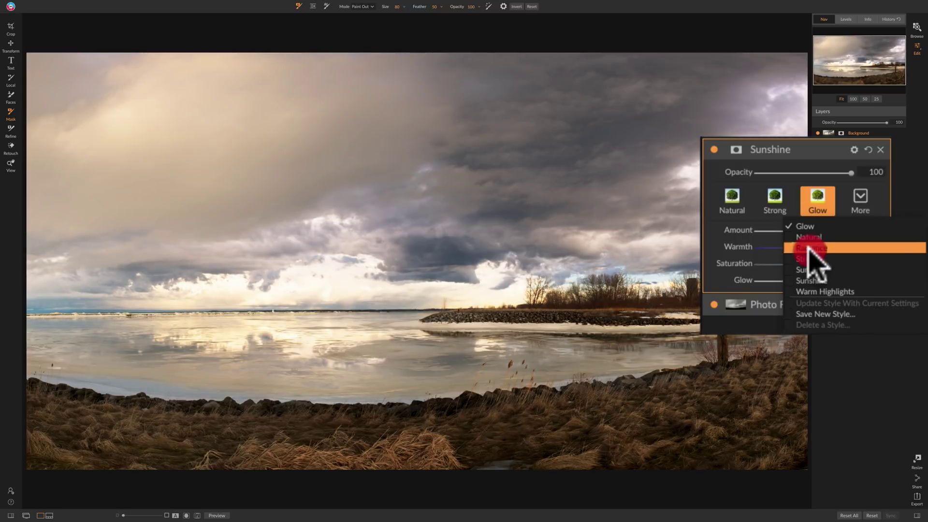
pyautogui.click(810, 249)
pyautogui.click(860, 201)
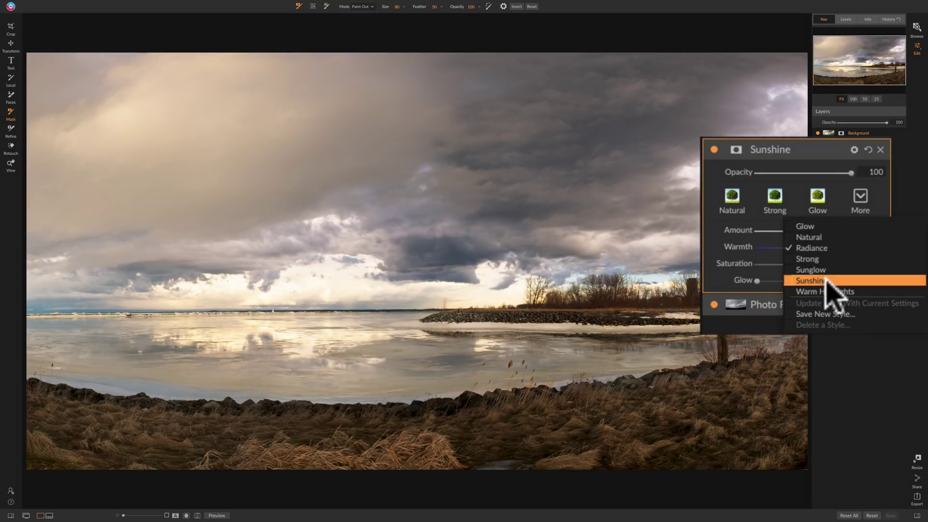
pyautogui.click(826, 281)
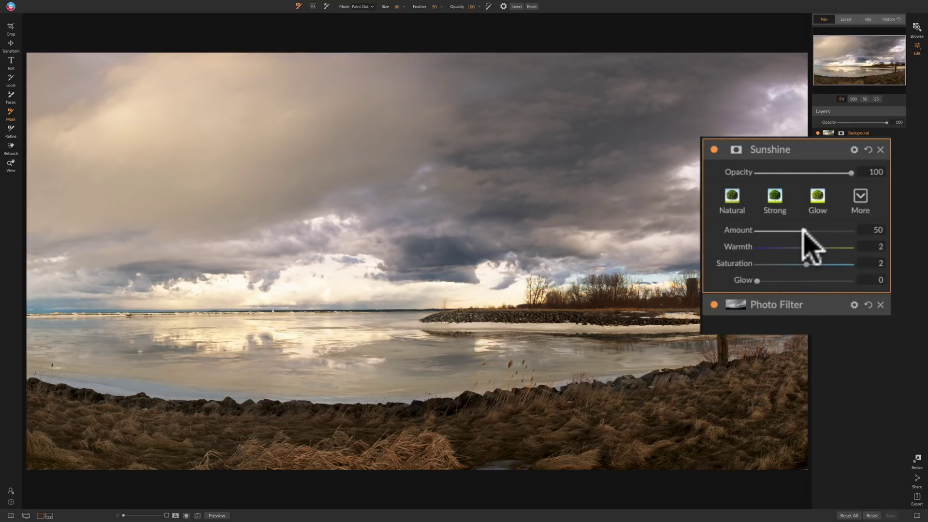
# Set the Sunshine effect's Amount to 75, Warmth to 26 and Saturation to 28, and try out Glow before resetting it to 0.
pyautogui.moveTo(804, 231); pyautogui.dragTo(828, 265)
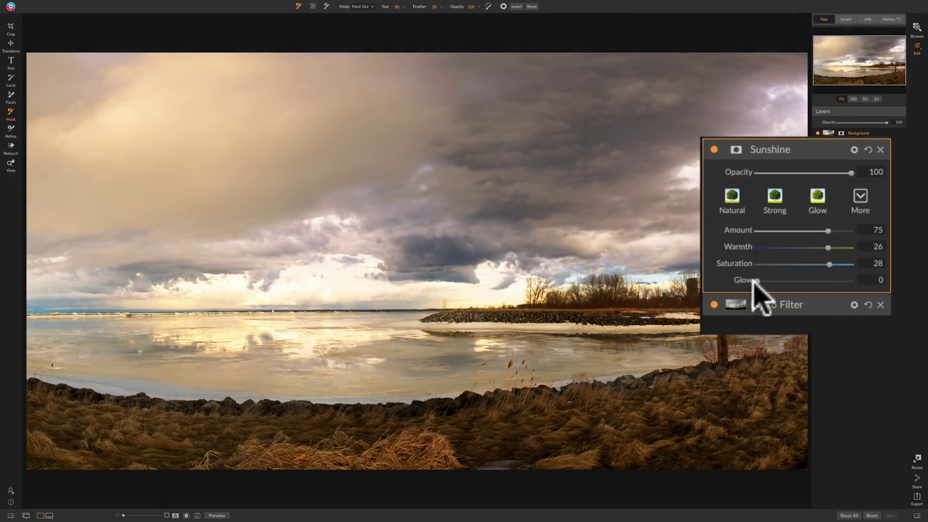
pyautogui.moveTo(757, 281); pyautogui.dragTo(801, 286)
pyautogui.doubleClick(801, 286)
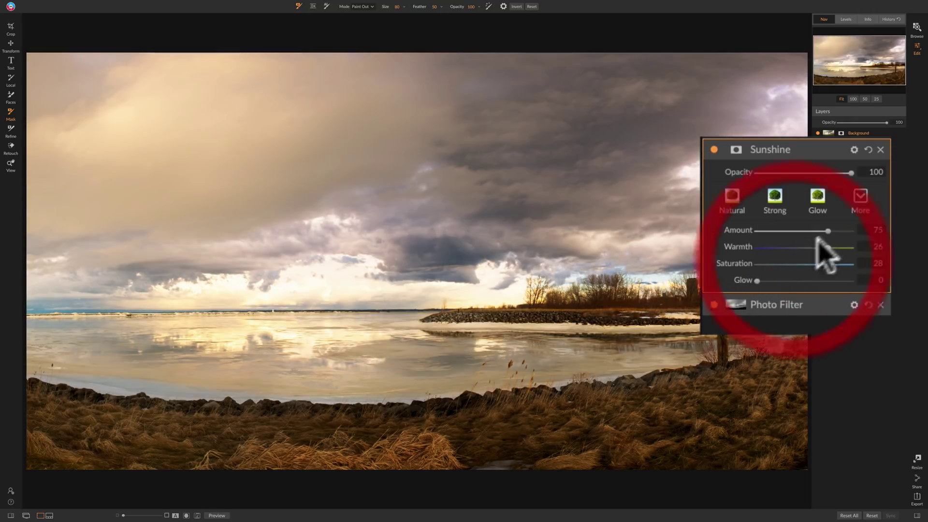
# Give the Sunshine effect a luminosity mask, lower its Opacity to 29, and collapse its settings.
pyautogui.click(736, 150)
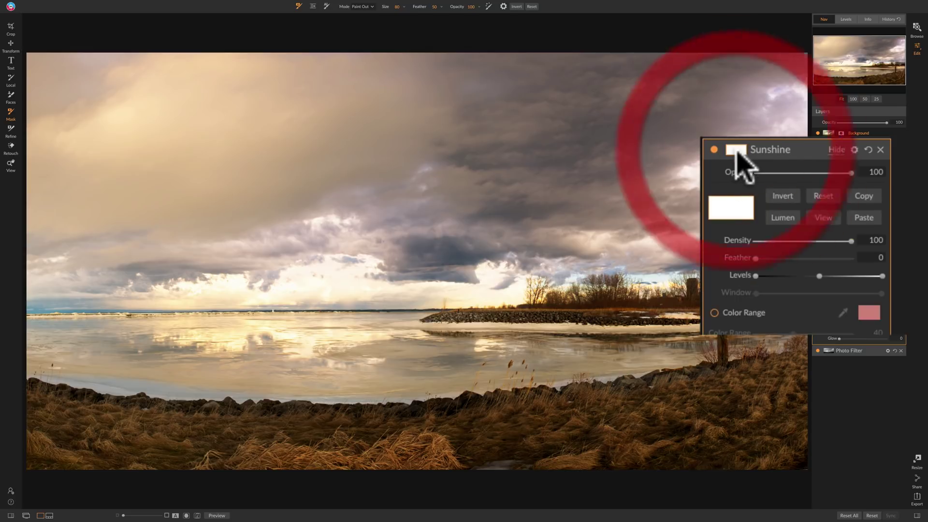
pyautogui.click(783, 217)
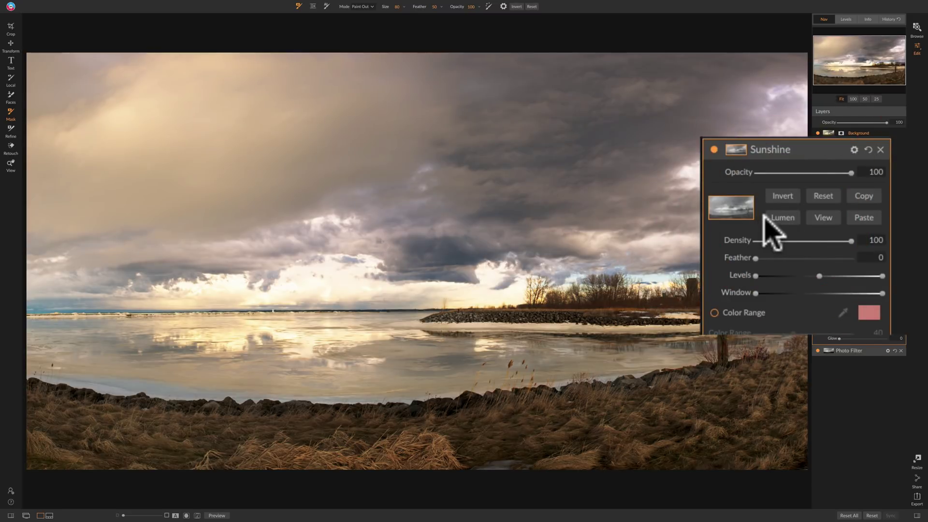
pyautogui.click(714, 149)
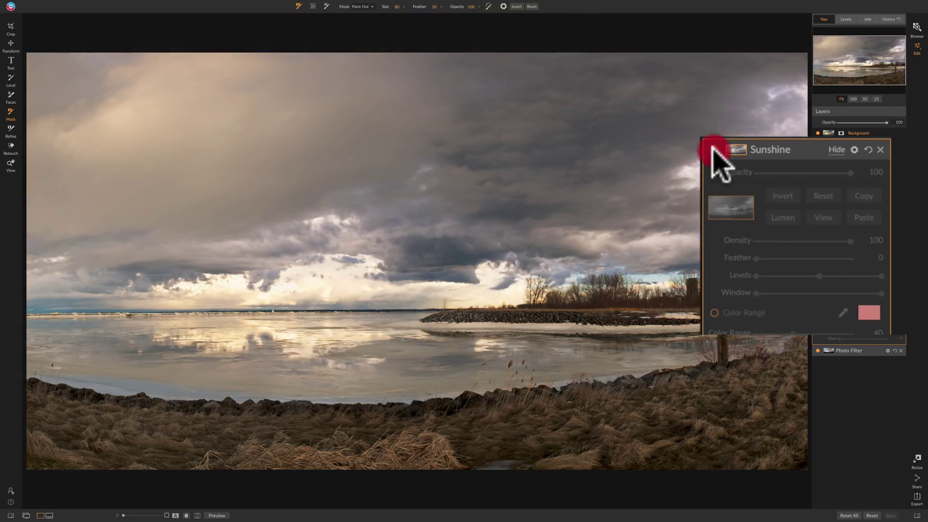
pyautogui.click(714, 150)
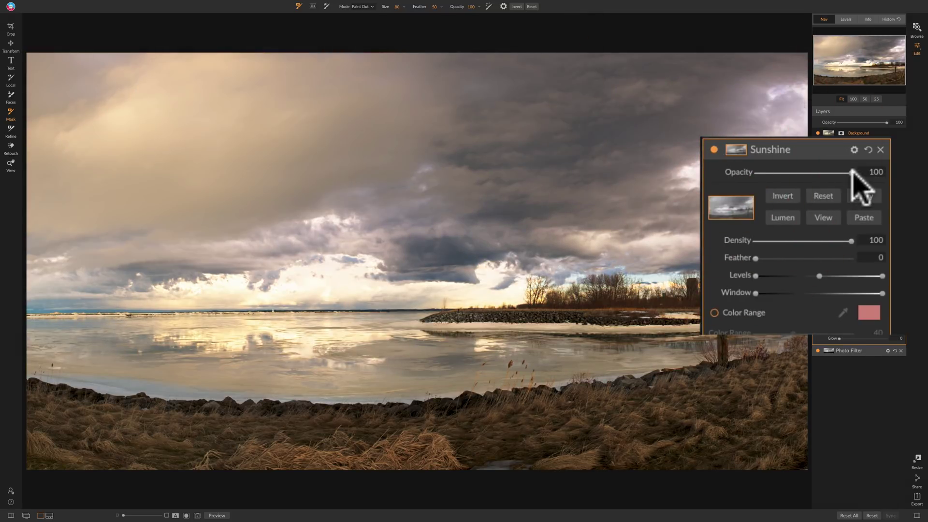
pyautogui.moveTo(851, 173); pyautogui.dragTo(785, 174)
pyautogui.click(716, 147)
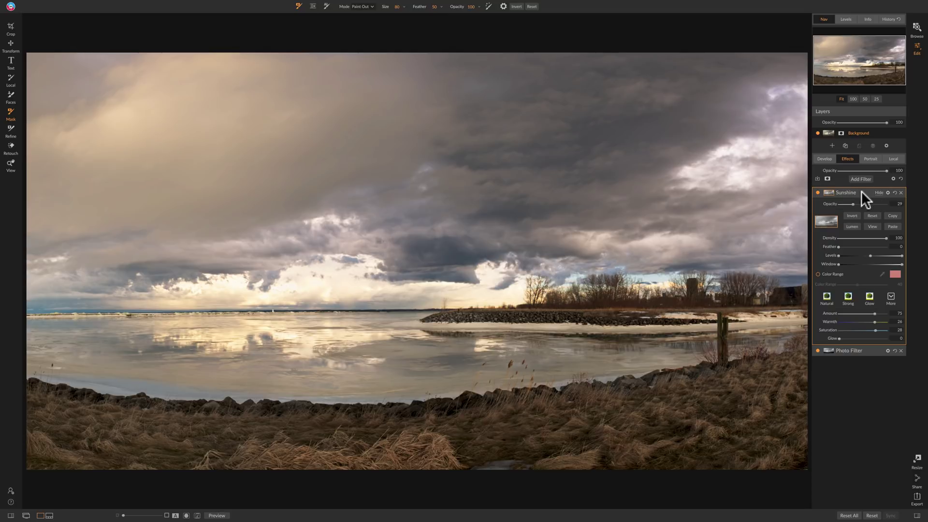
pyautogui.moveTo(866, 193)
pyautogui.click(867, 193)
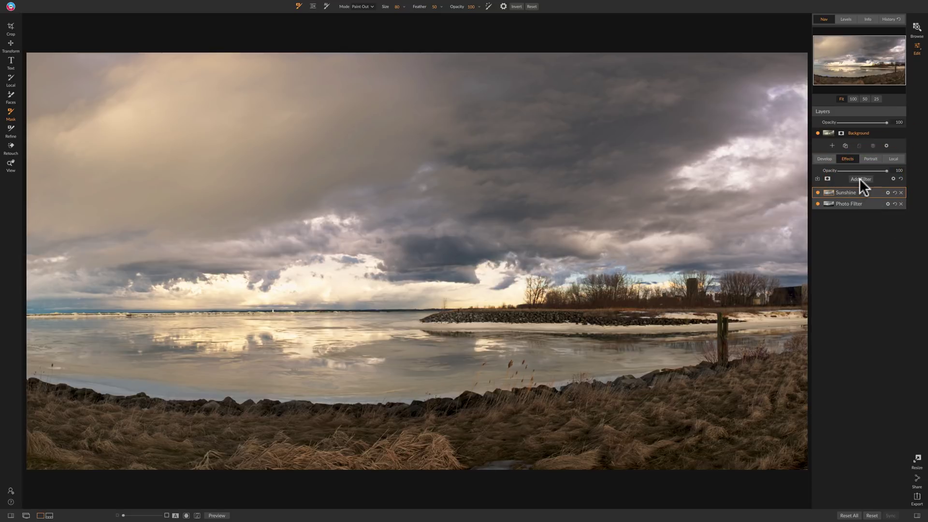
# Add a Tone Enhancer effect, and try its automatic tone correction before turning it back off.
pyautogui.click(859, 178)
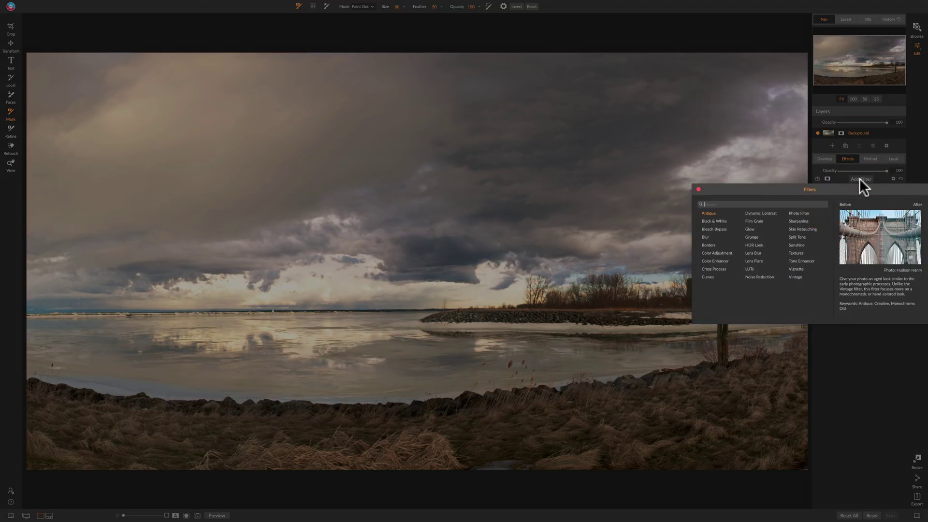
pyautogui.click(796, 260)
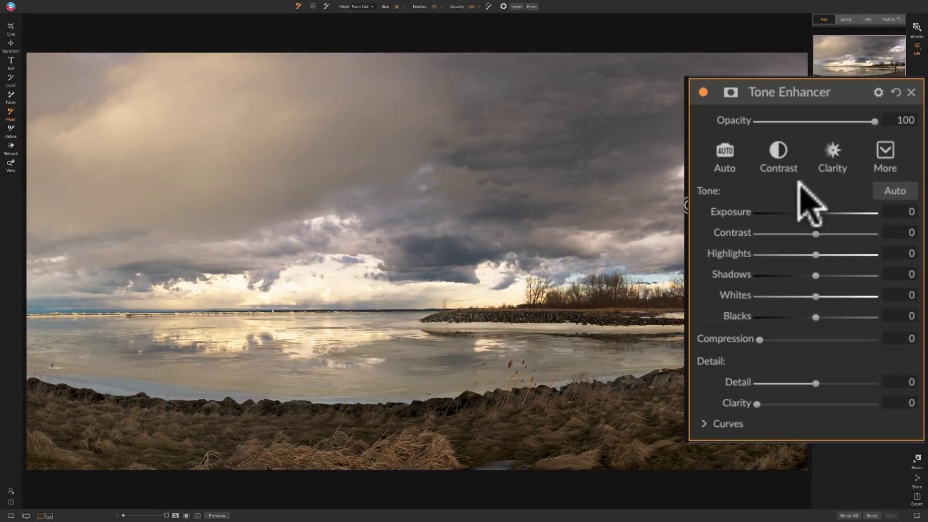
pyautogui.click(894, 190)
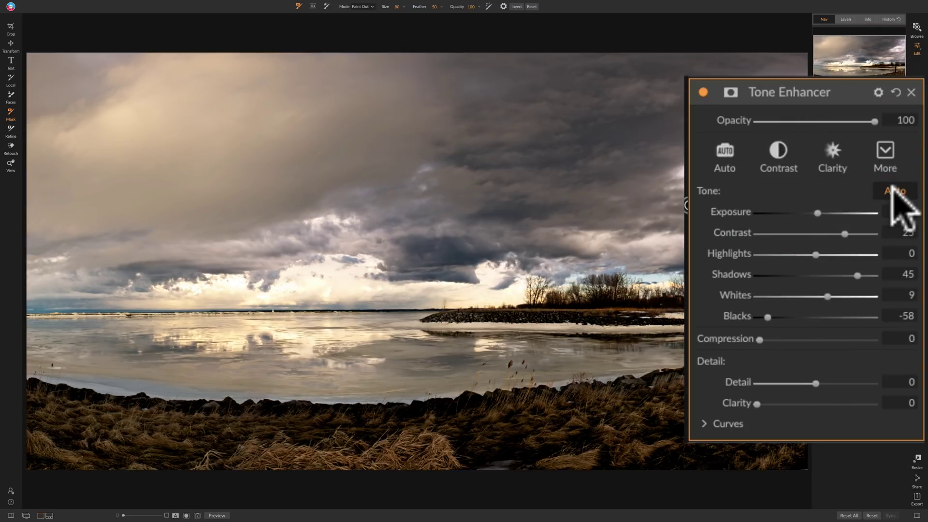
pyautogui.click(894, 191)
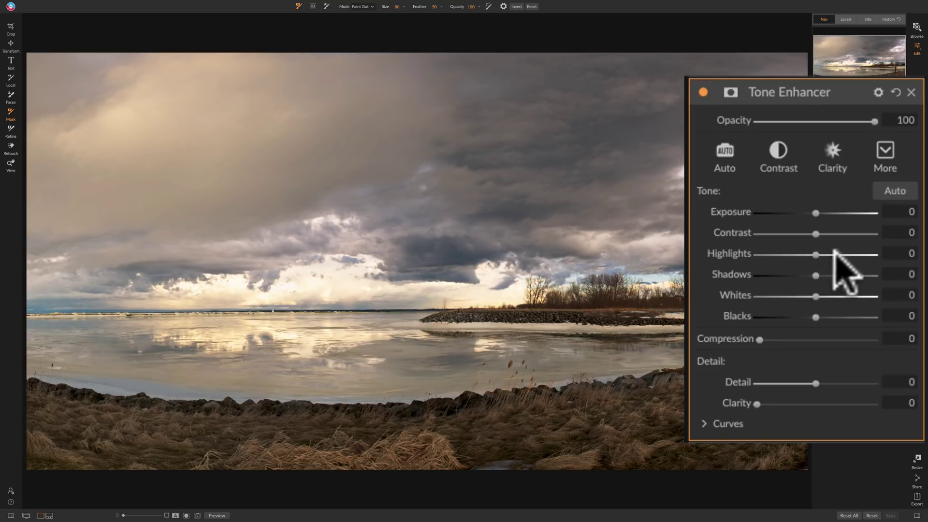
# Set the Tone Enhancer's Highlights to -100, Whites to -8 and Shadows to 38.
pyautogui.moveTo(812, 255); pyautogui.dragTo(755, 253)
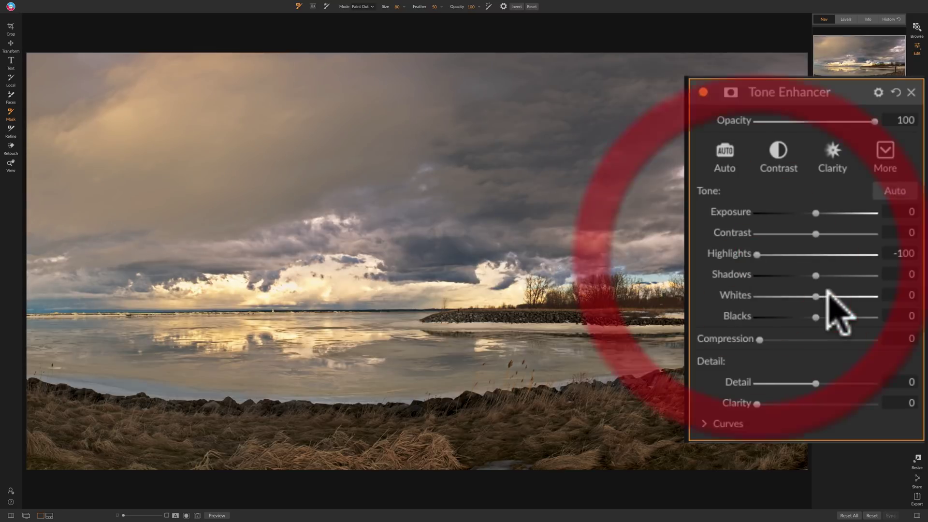
pyautogui.click(808, 296)
pyautogui.moveTo(809, 297); pyautogui.dragTo(851, 274)
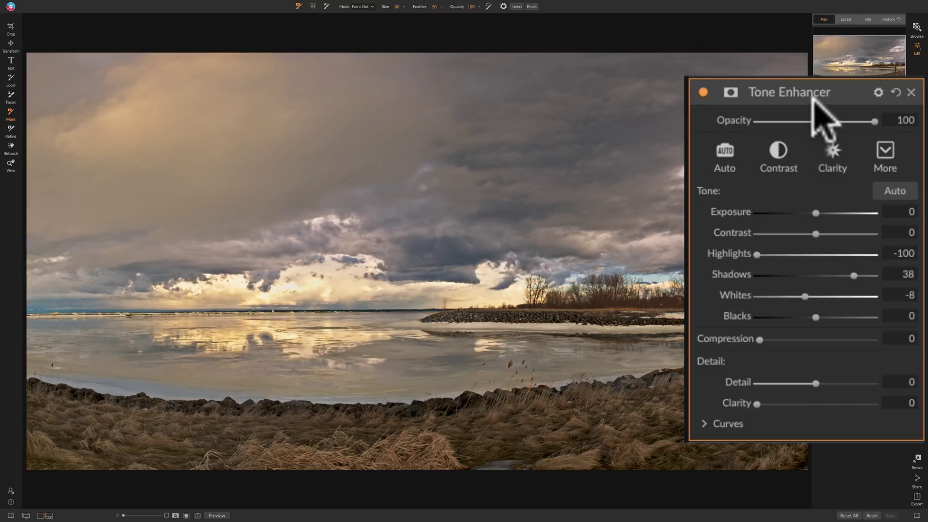
pyautogui.moveTo(822, 87)
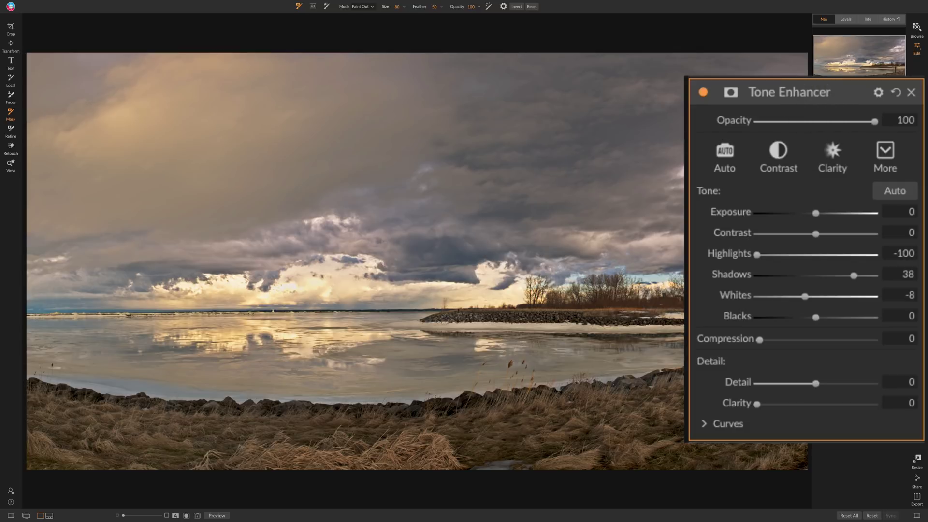
# Add a Dynamic Contrast effect, compare the photo with and without it, and lower its Opacity to 48.
pyautogui.click(861, 179)
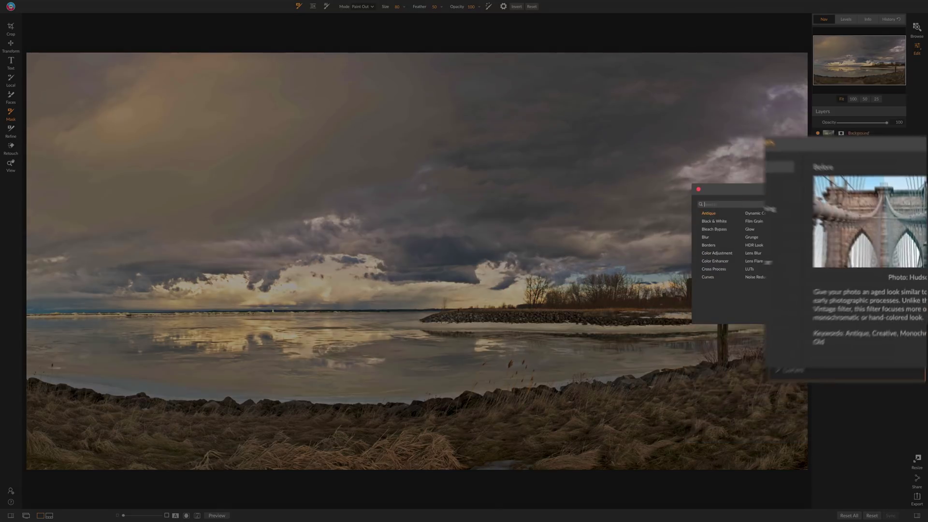
pyautogui.click(756, 213)
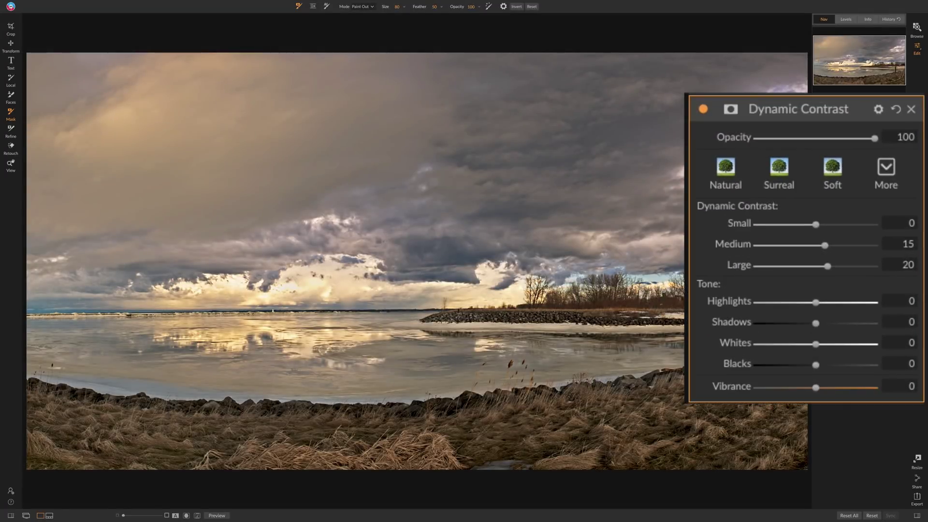
pyautogui.click(704, 110)
pyautogui.click(703, 109)
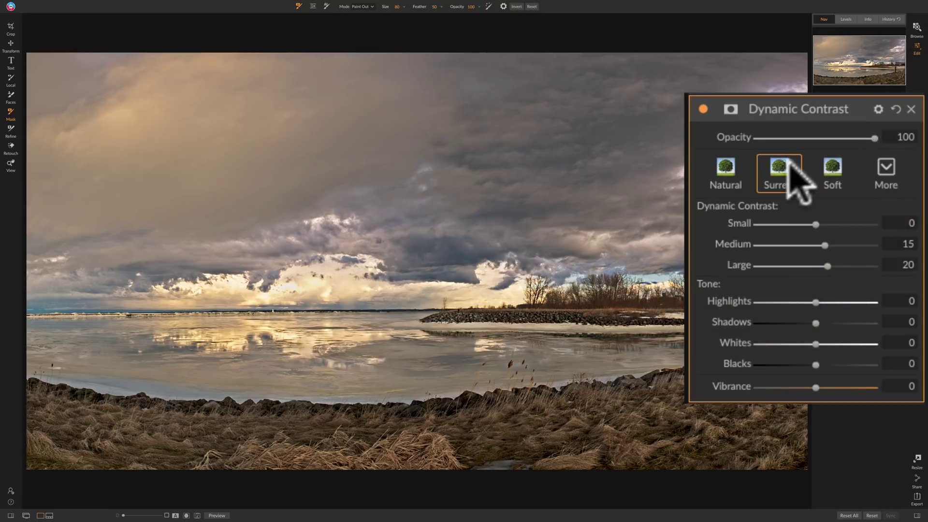
pyautogui.click(875, 138)
pyautogui.moveTo(874, 138); pyautogui.dragTo(811, 138)
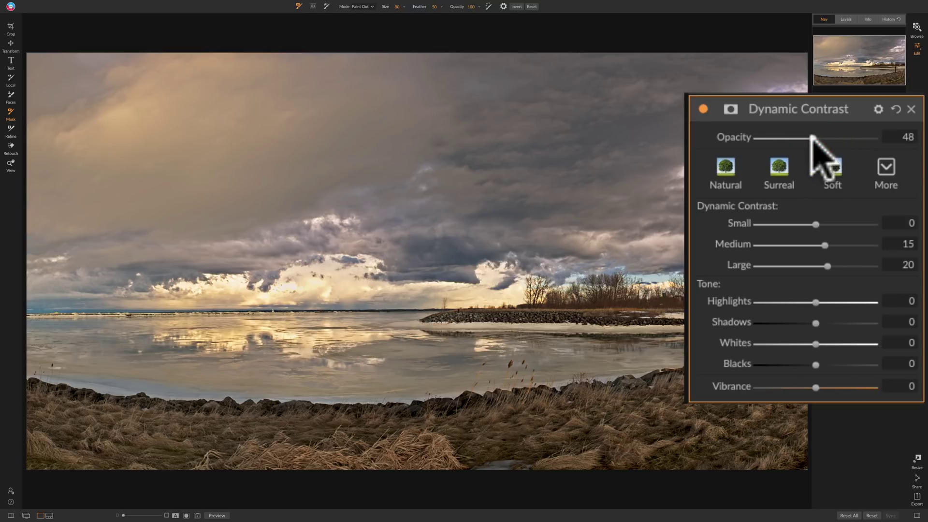
# Compare the photo with and without the Dynamic Contrast effect, and lower the effect's Opacity further.
pyautogui.click(704, 109)
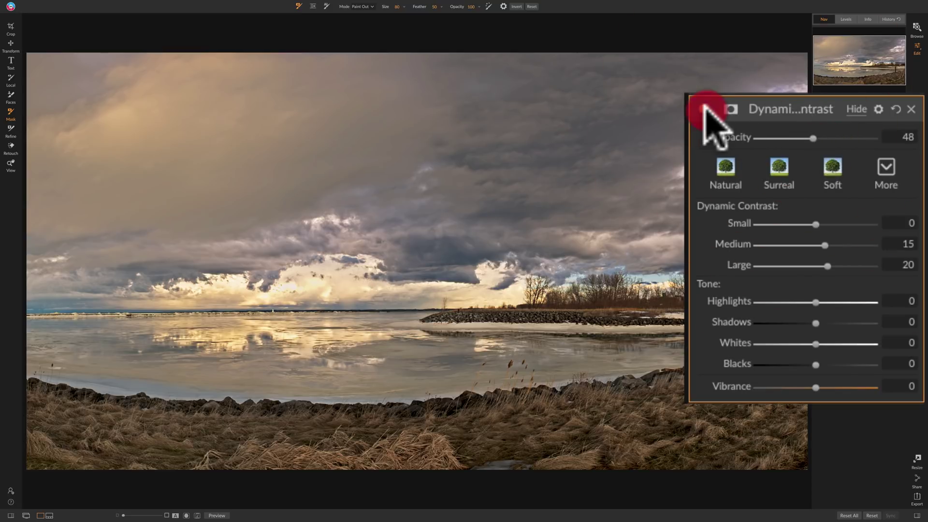
pyautogui.click(704, 109)
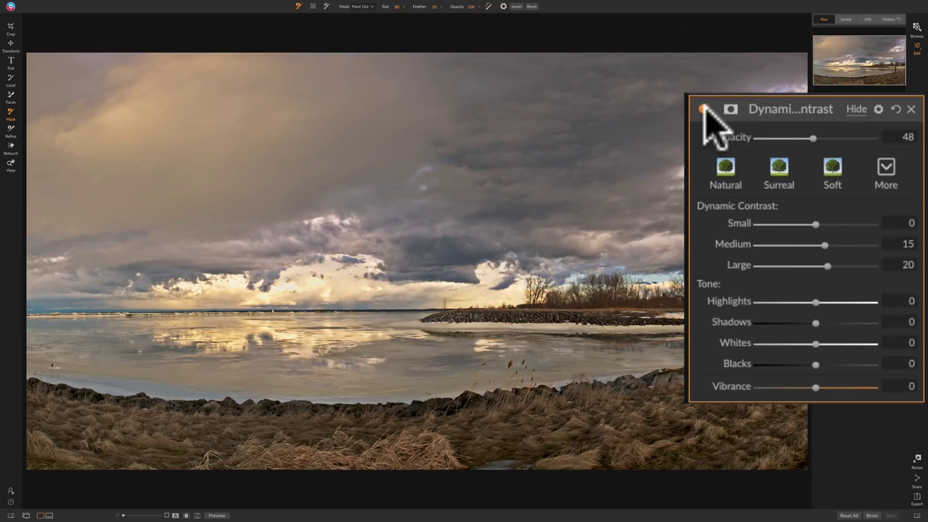
pyautogui.click(813, 138)
pyautogui.moveTo(811, 137); pyautogui.dragTo(792, 137)
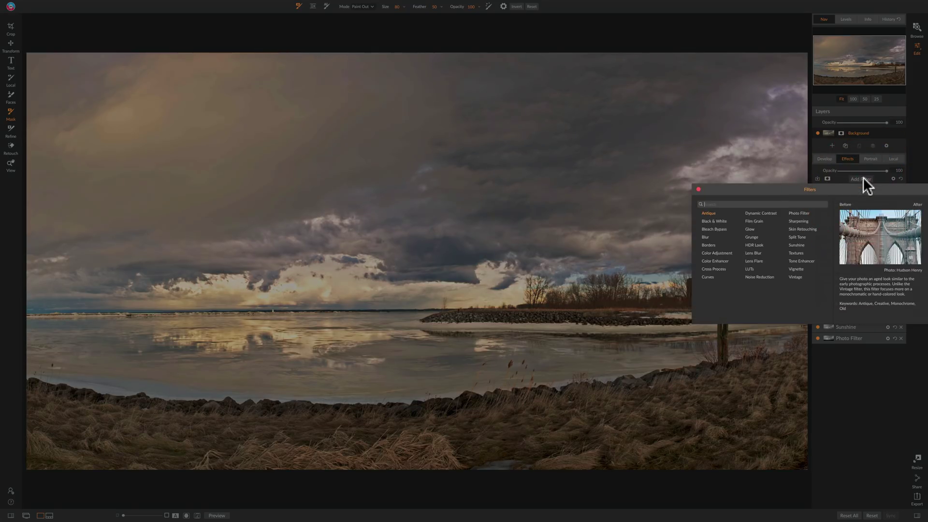
# Add a Vignette effect, try its Big Softy preset, and settle on the Subtle preset.
pyautogui.click(793, 268)
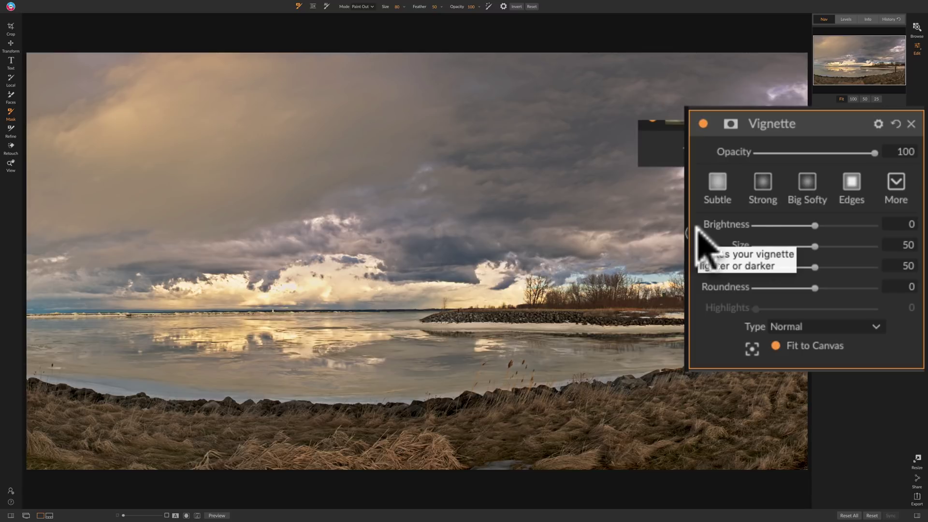
pyautogui.click(806, 186)
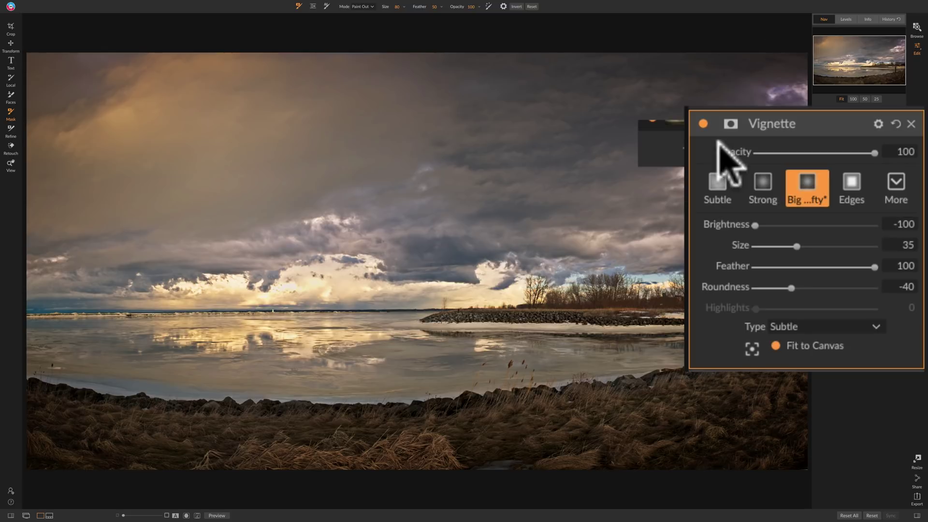
pyautogui.click(717, 189)
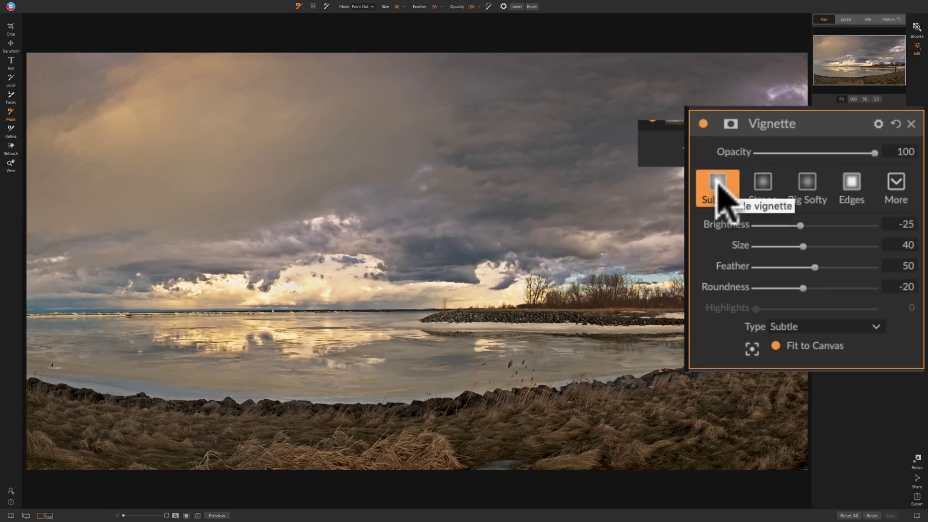
# Compare the photo repeatedly with and without the Vignette effect to judge how it darkens the edges.
pyautogui.click(703, 124)
pyautogui.click(703, 125)
pyautogui.click(703, 125)
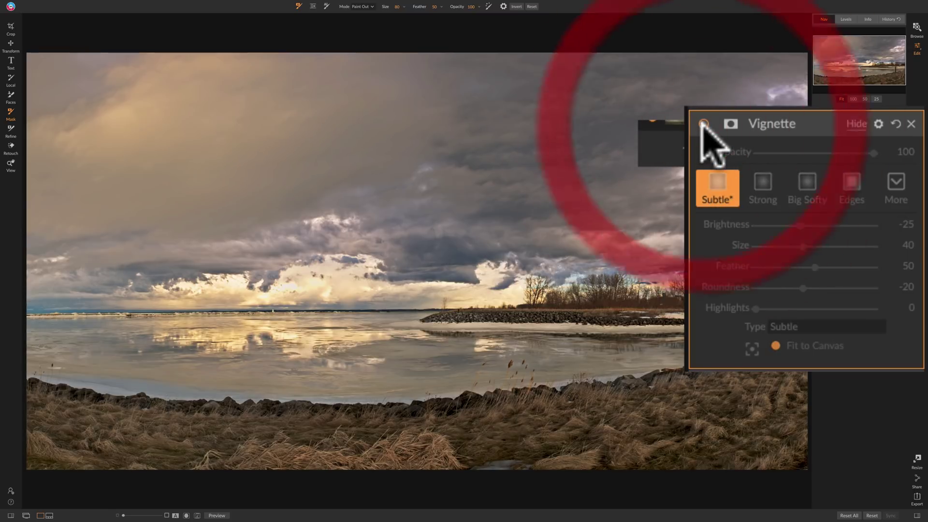
pyautogui.click(703, 125)
pyautogui.click(704, 124)
pyautogui.click(704, 125)
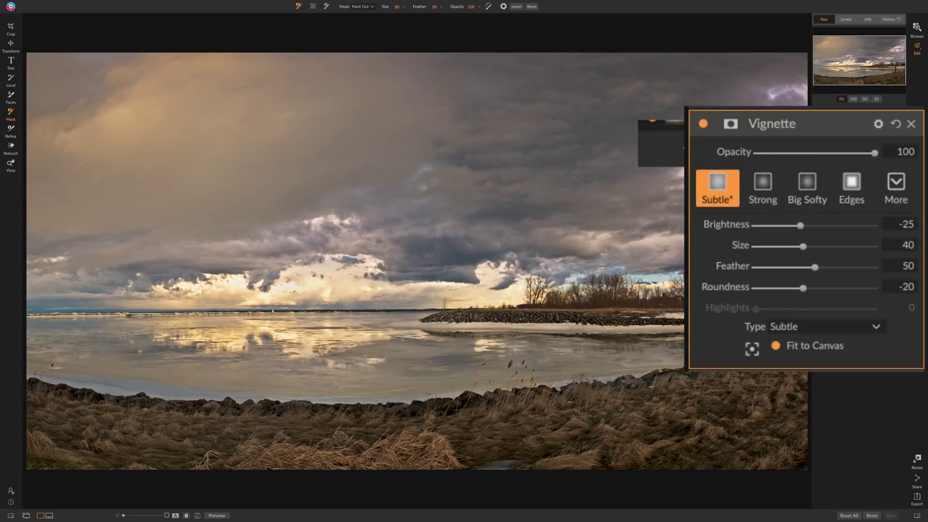
pyautogui.click(703, 123)
pyautogui.click(704, 124)
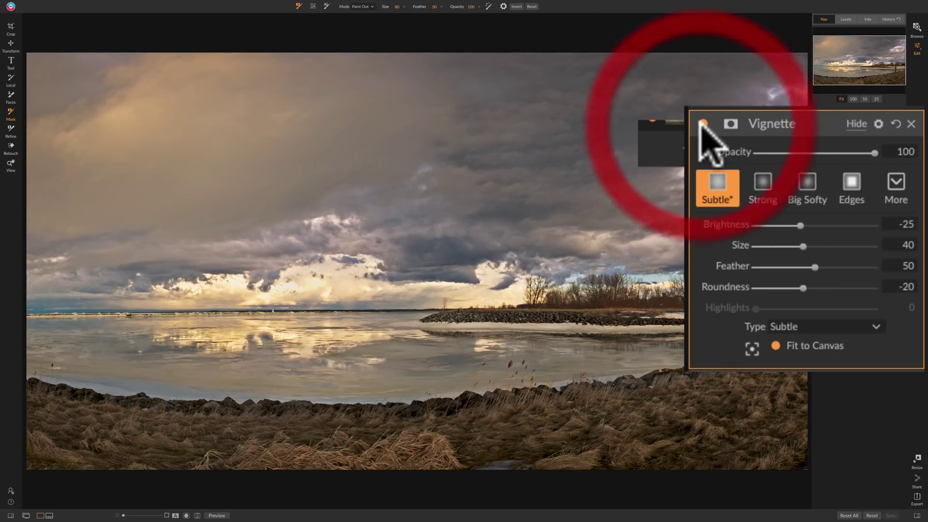
# Reposition the vignette's center onto the bright horizon clouds just beside the bare trees.
pyautogui.click(752, 347)
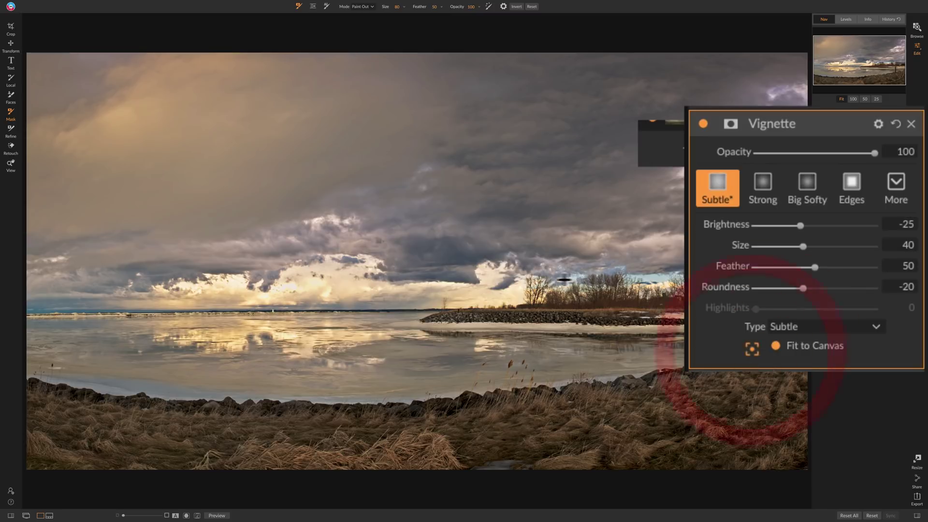
pyautogui.keyDown('shift'); pyautogui.click(423, 259); pyautogui.keyUp('shift')
pyautogui.moveTo(423, 259)
pyautogui.mouseDown()
pyautogui.moveTo(531, 268)
pyautogui.moveTo(554, 216)
pyautogui.moveTo(463, 163)
pyautogui.moveTo(350, 203)
pyautogui.moveTo(345, 272)
pyautogui.moveTo(432, 313)
pyautogui.moveTo(561, 301)
pyautogui.moveTo(614, 248)
pyautogui.moveTo(583, 206)
pyautogui.moveTo(484, 205)
pyautogui.moveTo(398, 231)
pyautogui.moveTo(614, 271)
pyautogui.moveTo(615, 294)
pyautogui.moveTo(616, 279)
pyautogui.moveTo(527, 278)
pyautogui.mouseUp()
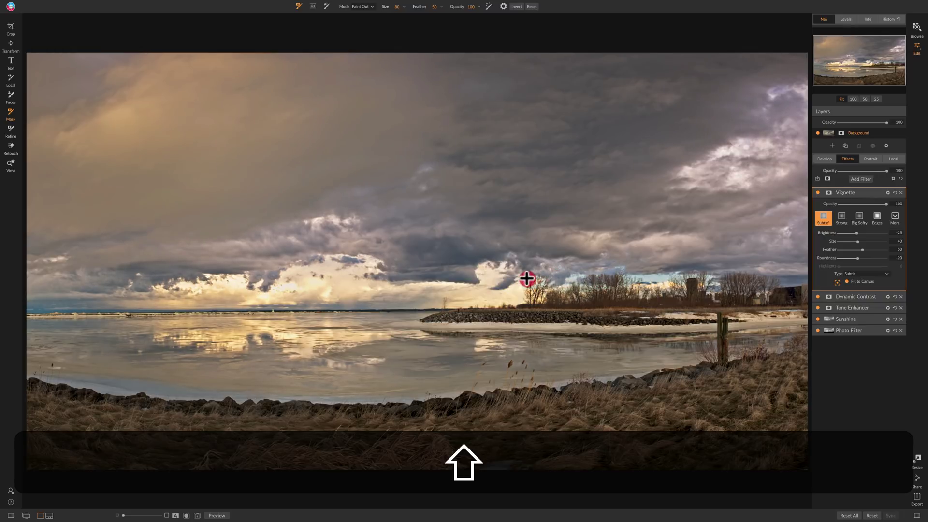
pyautogui.moveTo(527, 279); pyautogui.dragTo(527, 277)
pyautogui.moveTo(528, 278); pyautogui.dragTo(528, 277)
pyautogui.moveTo(528, 277); pyautogui.dragTo(527, 276)
pyautogui.click(528, 276)
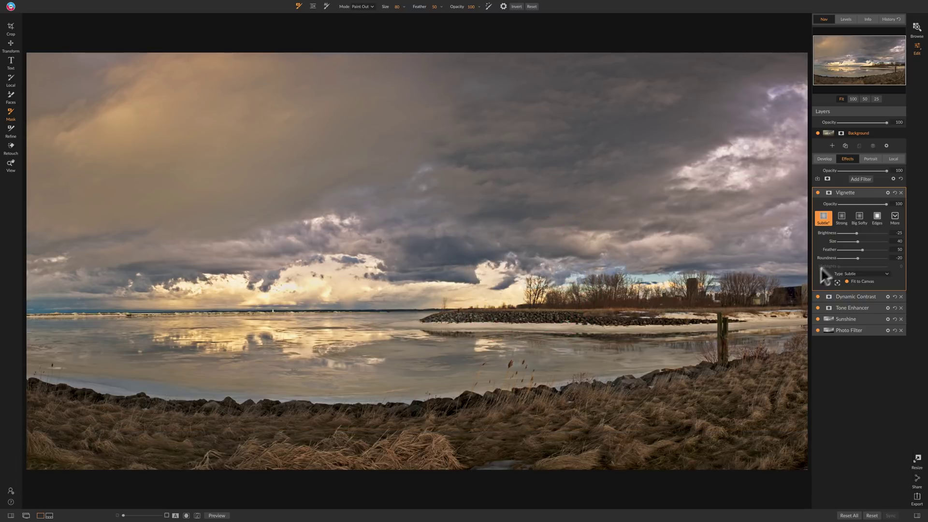
# Compare the photo with and without the repositioned vignette, and lower the combined filter stack's Opacity to 80.
pyautogui.click(818, 192)
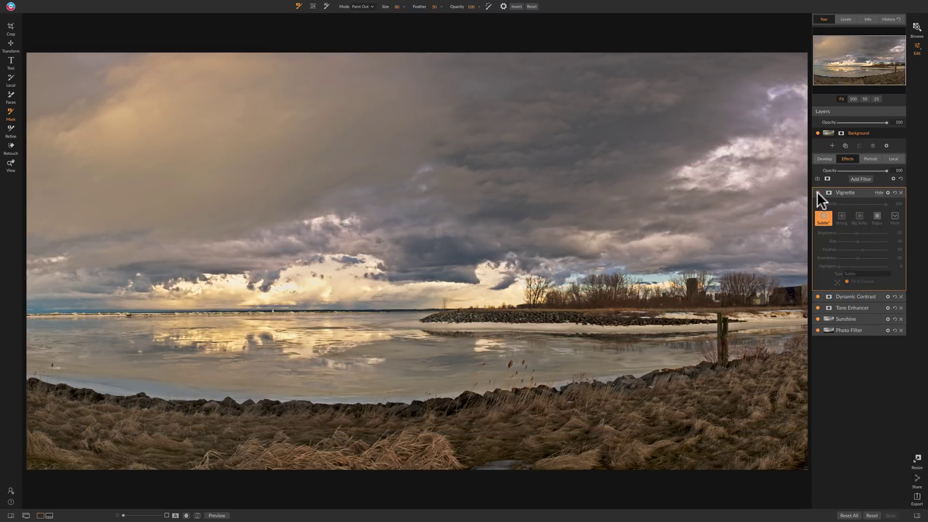
pyautogui.click(818, 192)
pyautogui.click(818, 193)
pyautogui.click(818, 193)
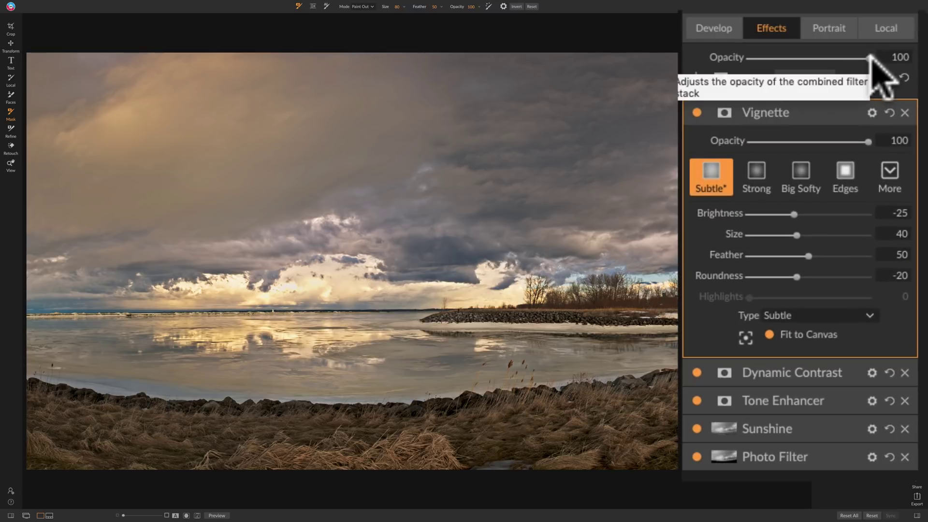
pyautogui.moveTo(872, 58); pyautogui.dragTo(845, 58)
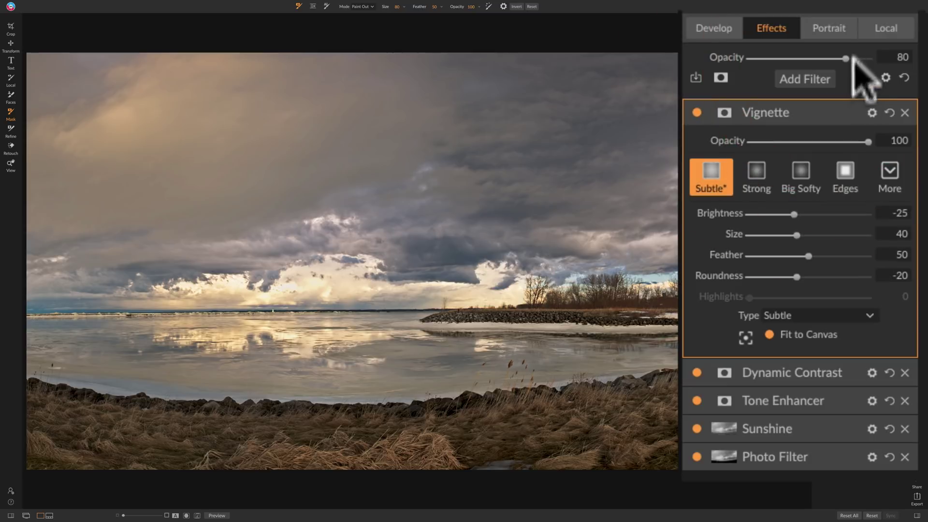